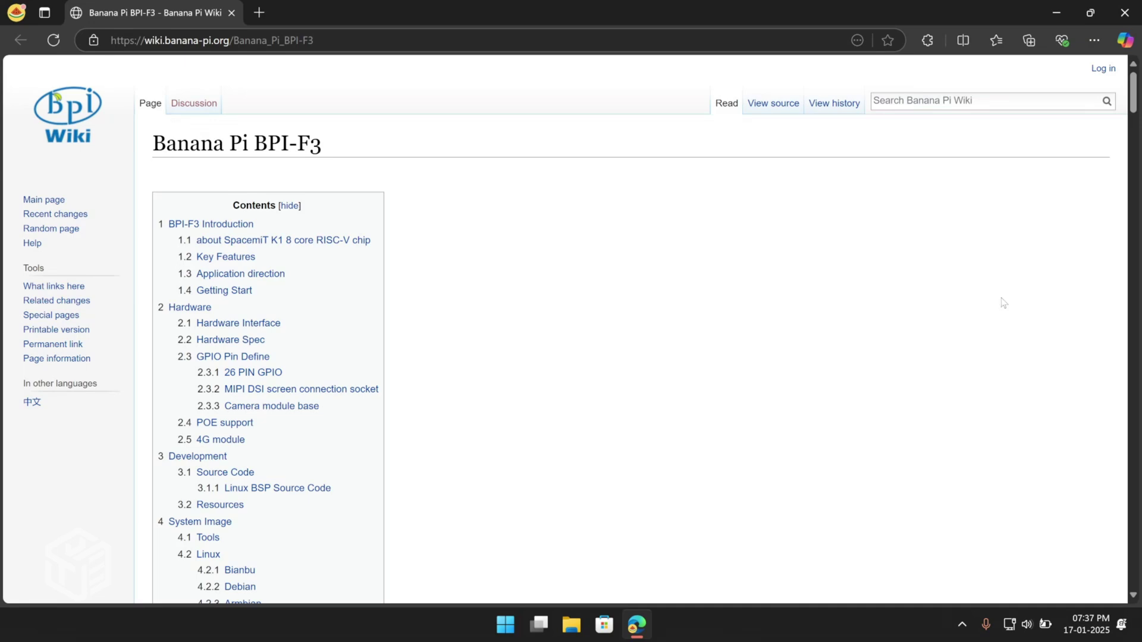
# Scroll the BPI-F3 wiki page down to the Bianbu system image download links.
pyautogui.scroll(-15, 1003, 303)
pyautogui.scroll(-20, 1003, 302)
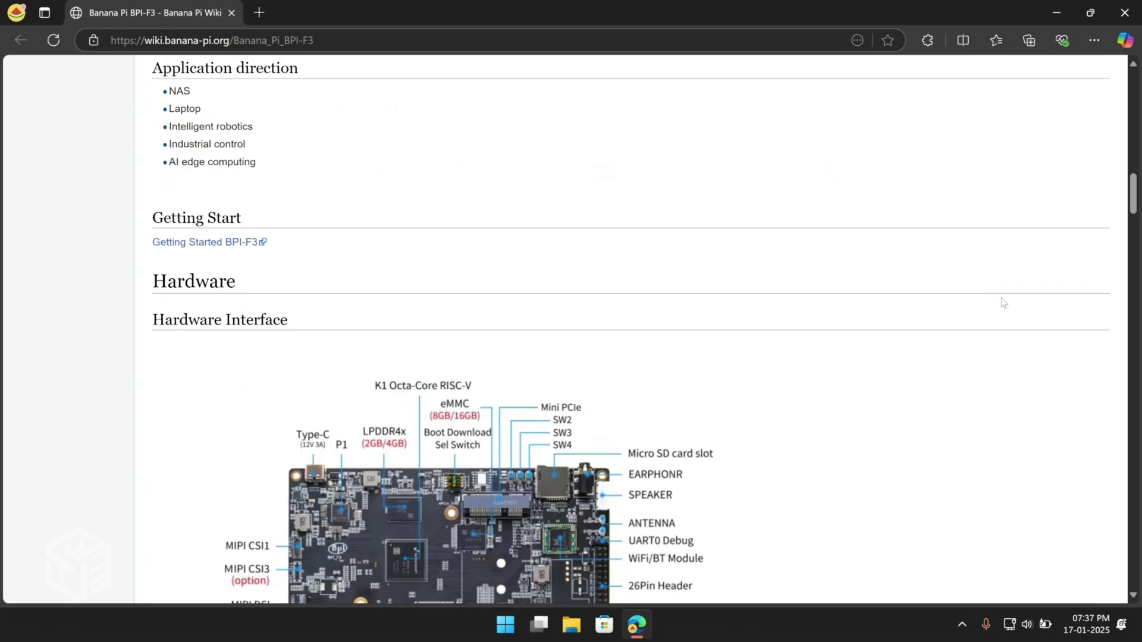
pyautogui.scroll(-20, 1003, 303)
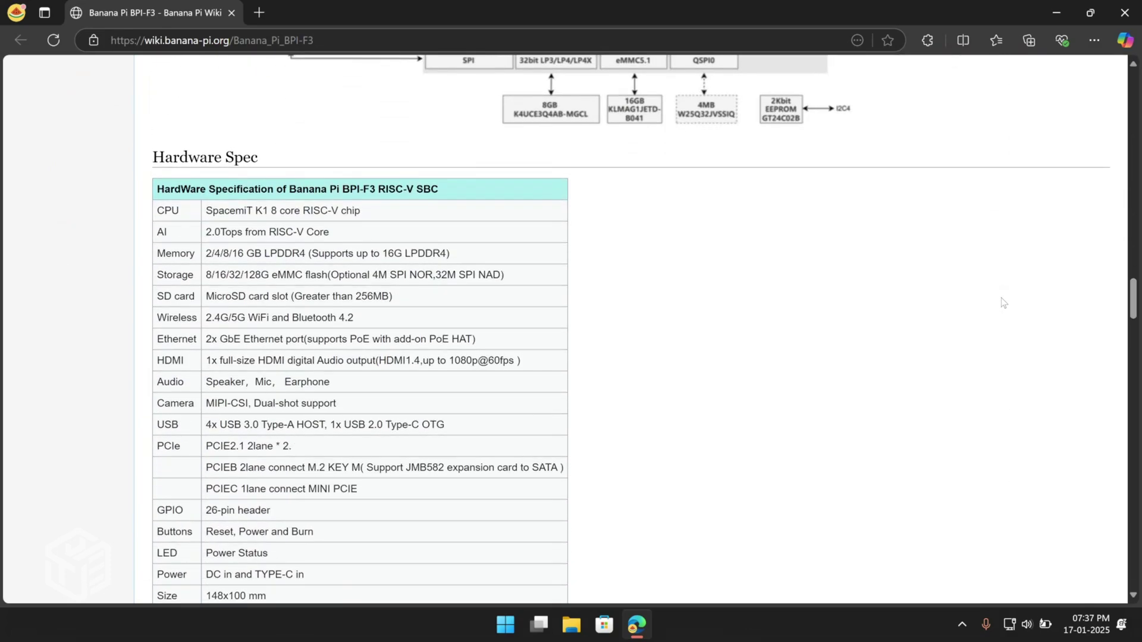
pyautogui.scroll(-20, 1003, 302)
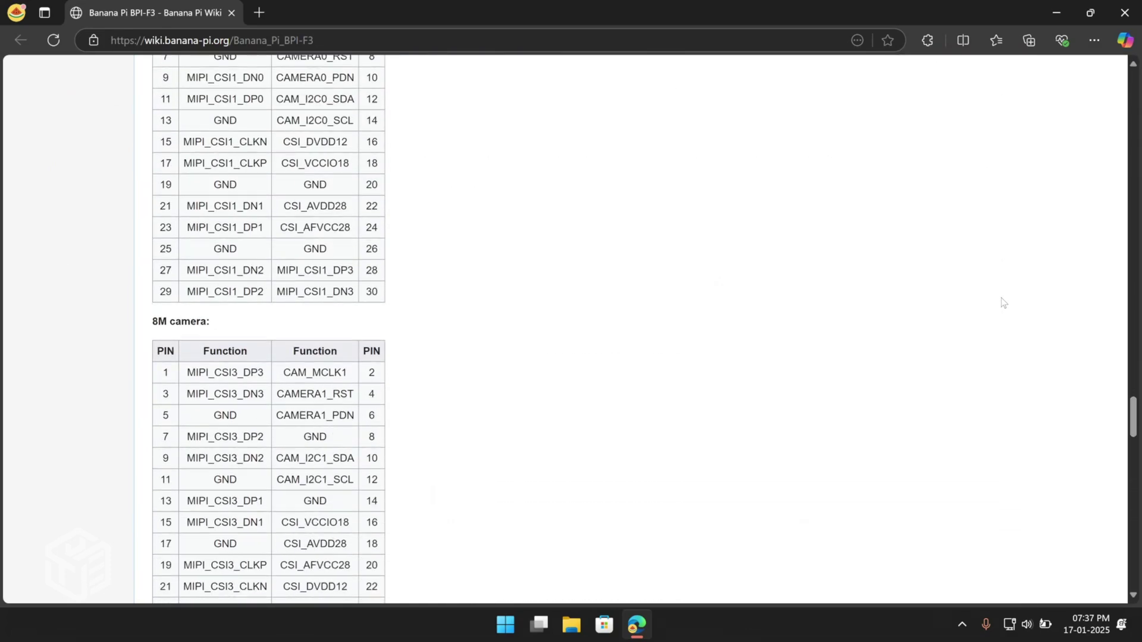
pyautogui.scroll(-8, 1003, 303)
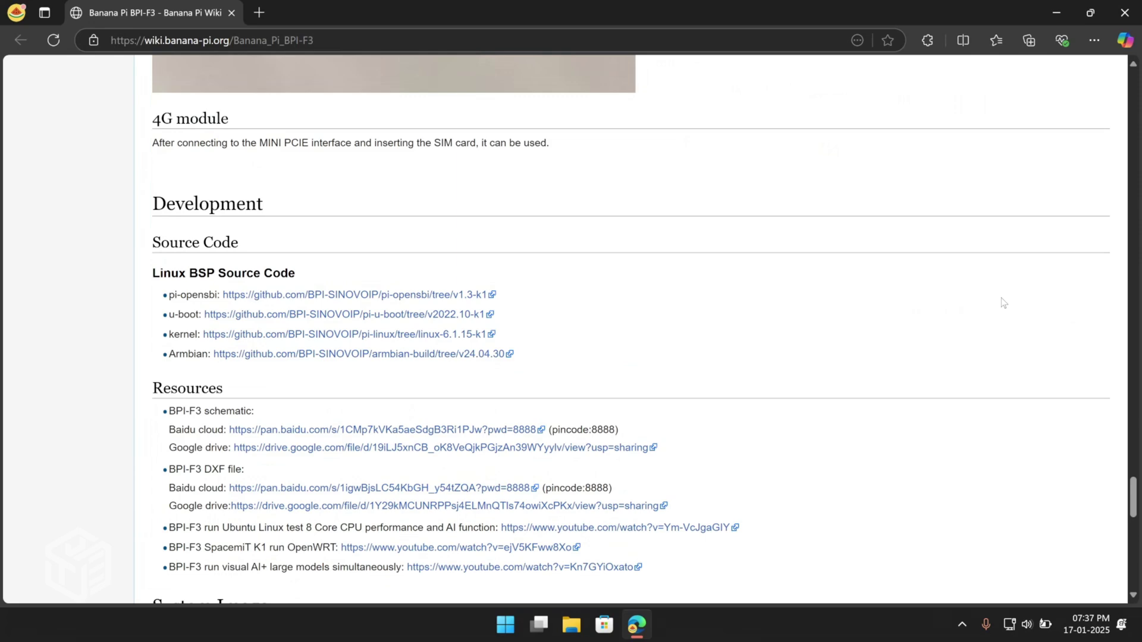
pyautogui.scroll(-7, 1003, 303)
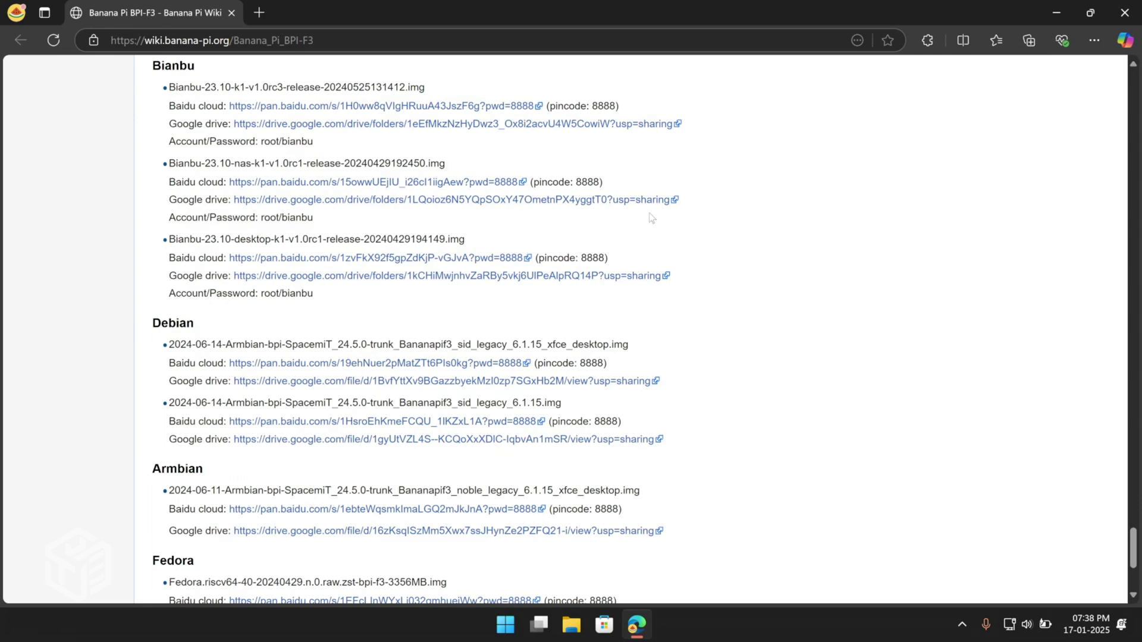
# Download the 2.6 GB Bianbu desktop image zip from Google Drive, bypassing the virus-scan warning.
pyautogui.click(434, 125)
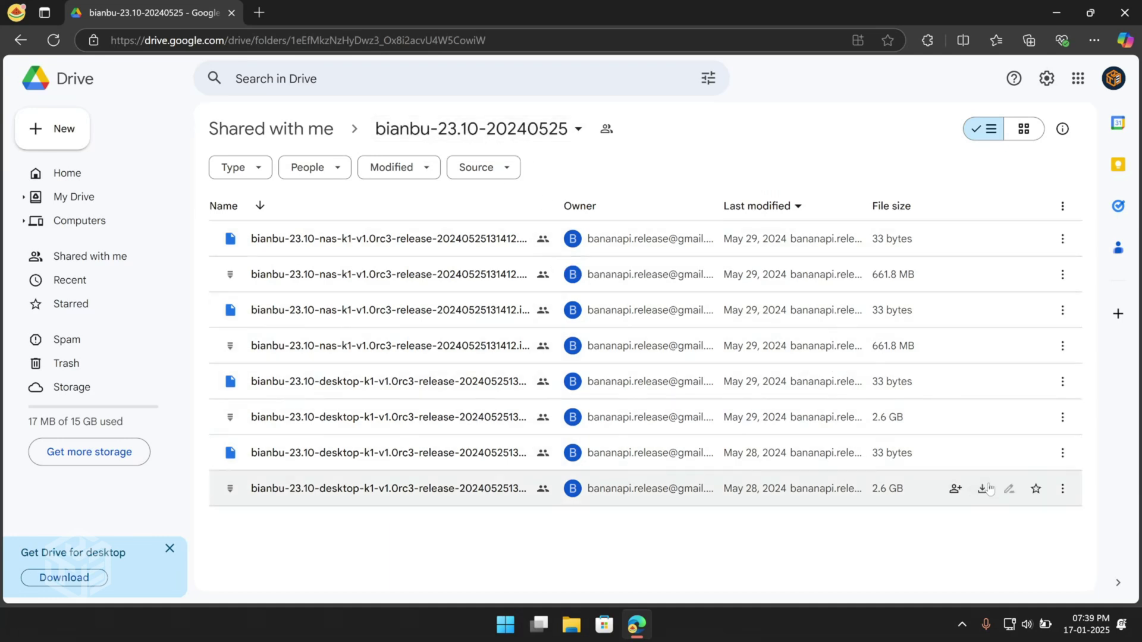
pyautogui.click(982, 489)
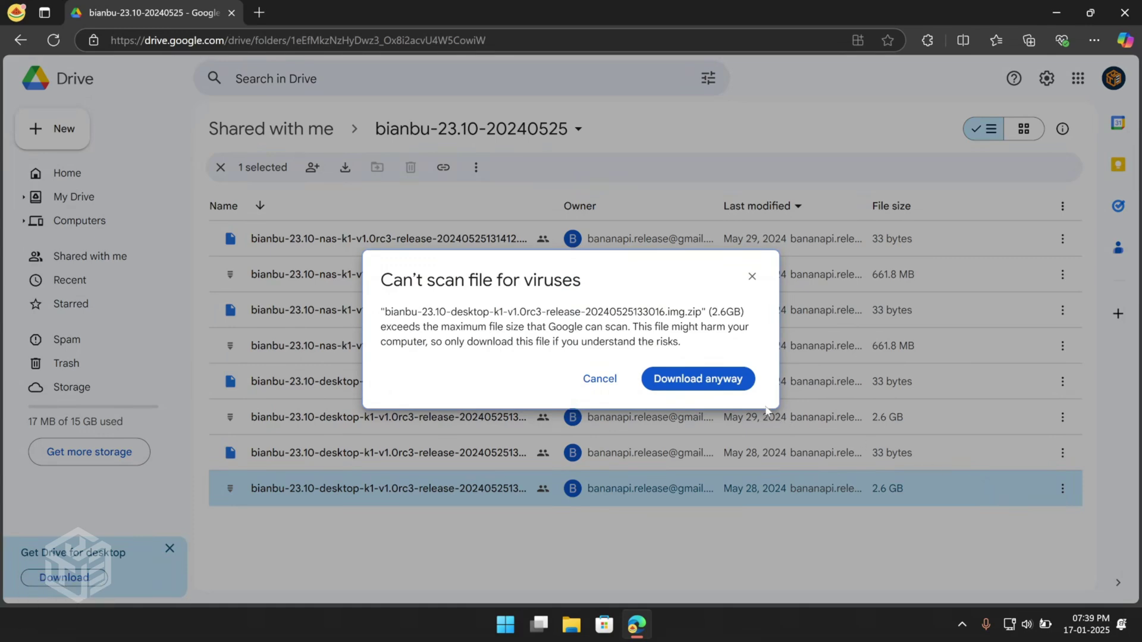
pyautogui.click(704, 380)
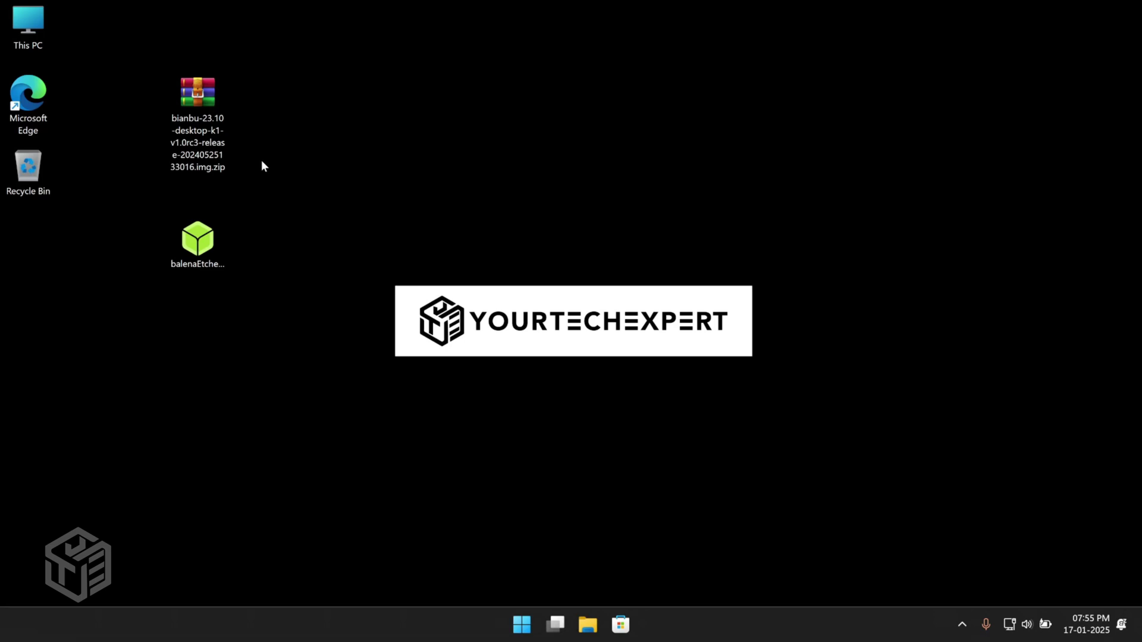
# Extract the Bianbu zip onto the desktop using WinRAR's Extract Here.
pyautogui.rightClick(197, 105)
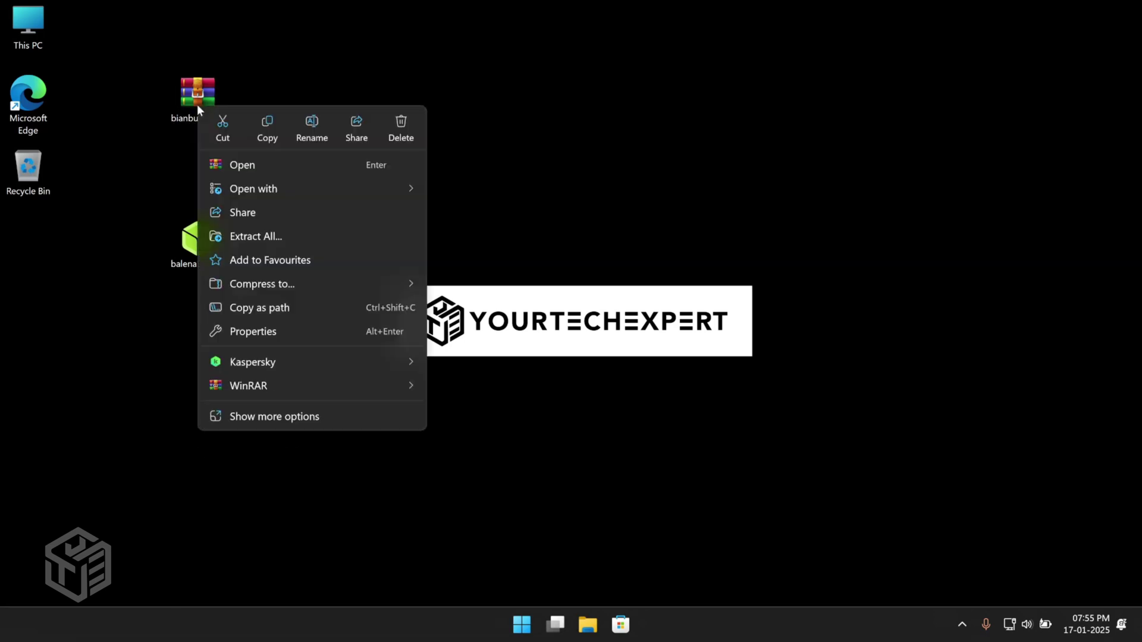
pyautogui.moveTo(352, 386)
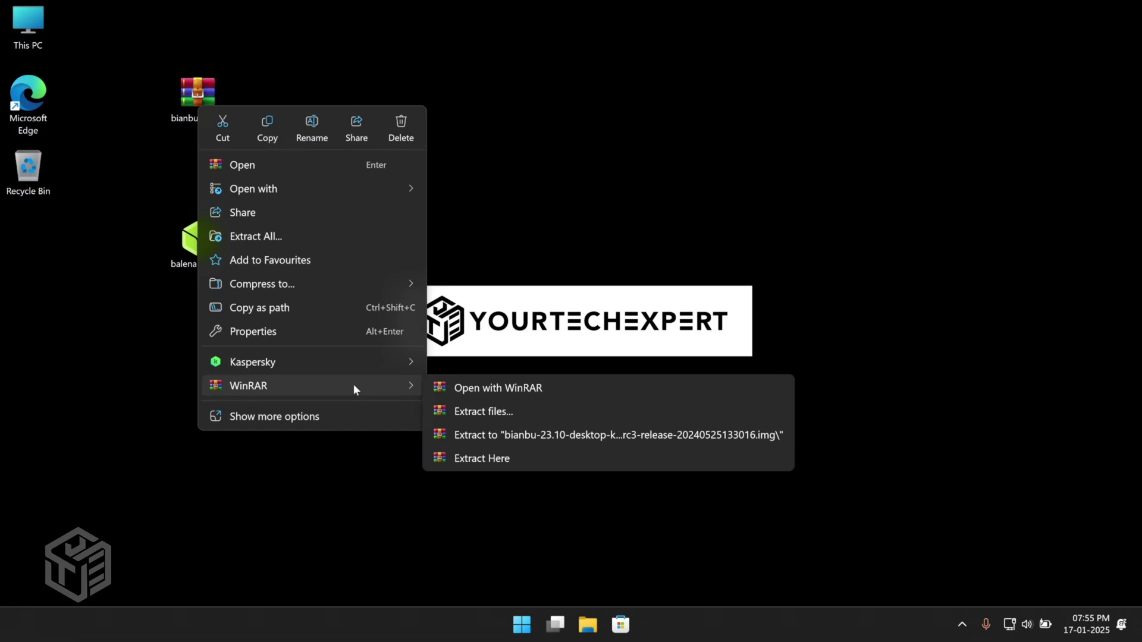
pyautogui.click(497, 462)
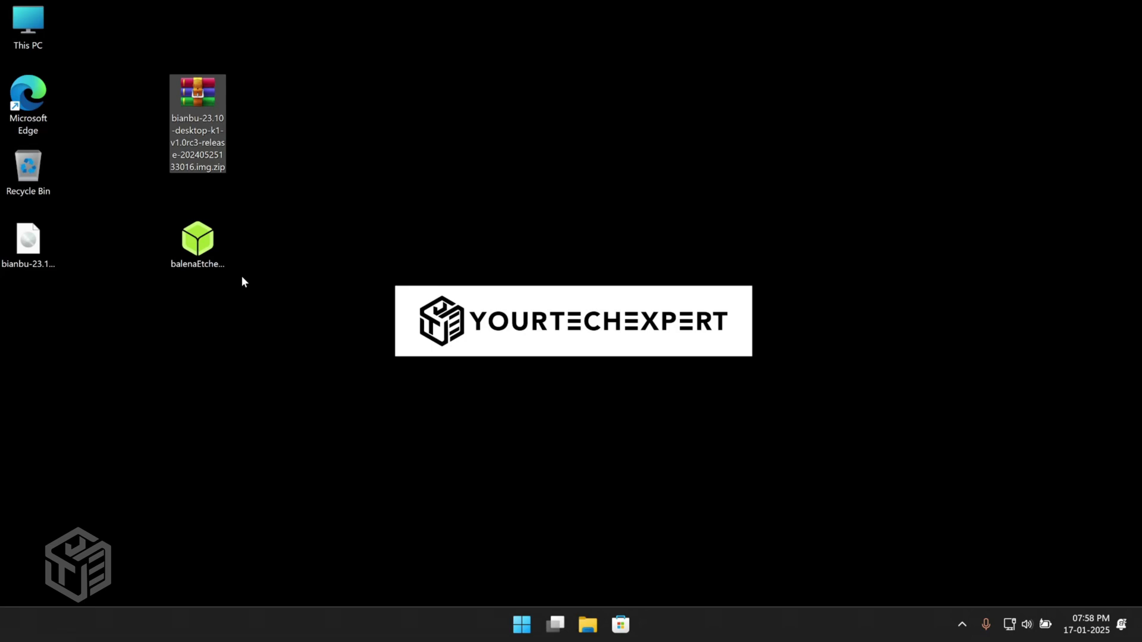
# Launch balenaEtcher and load the 8.86 GB Bianbu .img file as the source image.
pyautogui.click(198, 242)
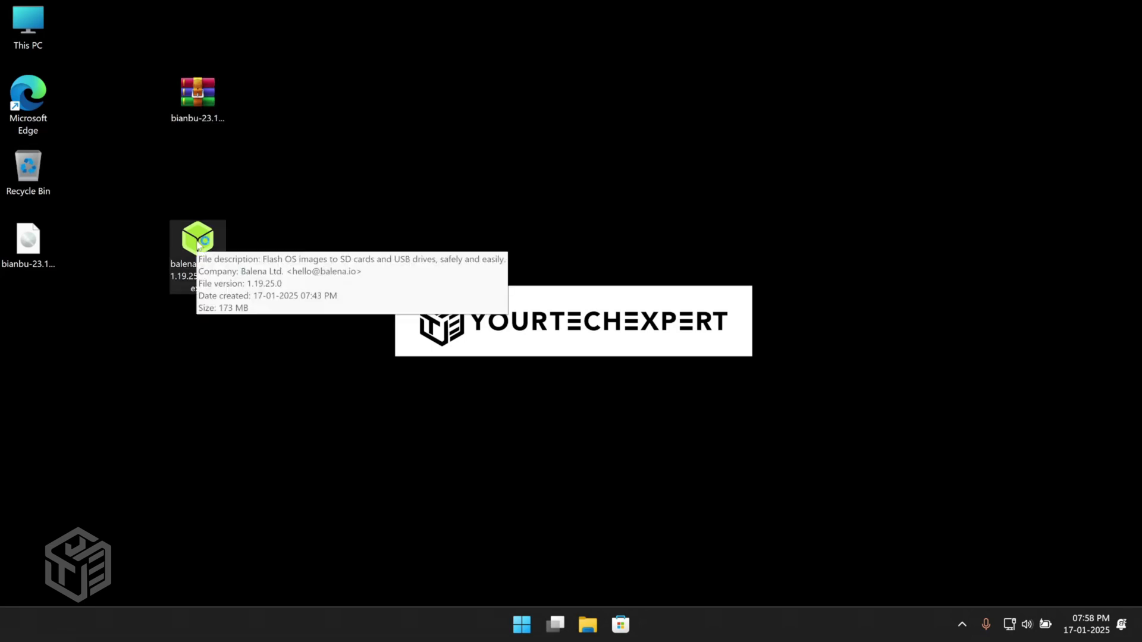
pyautogui.doubleClick(199, 241)
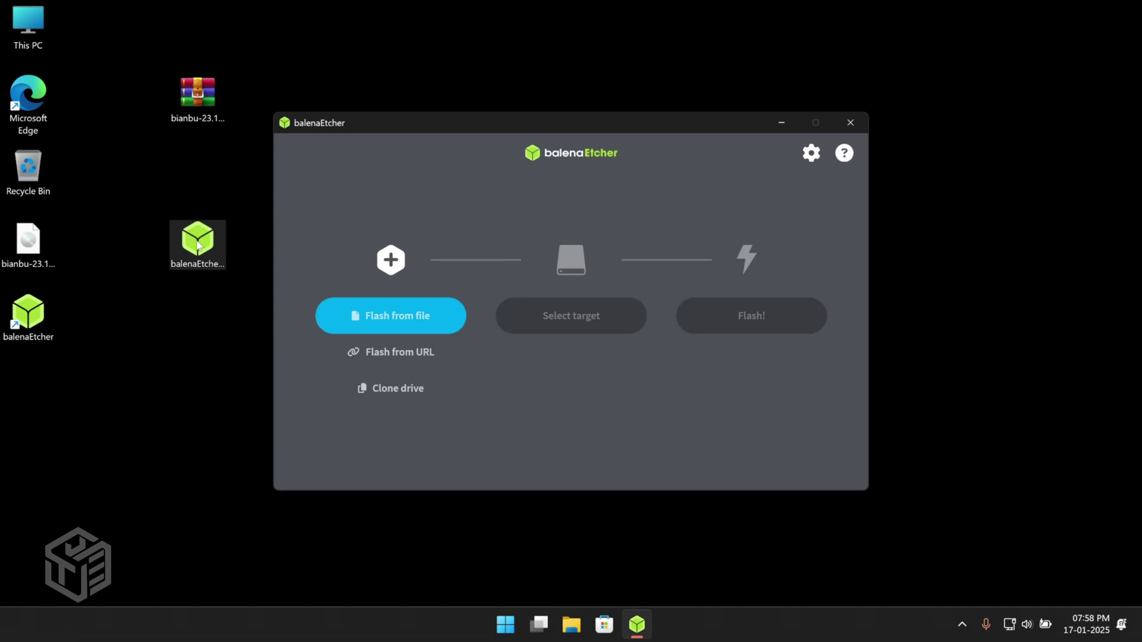
pyautogui.click(385, 324)
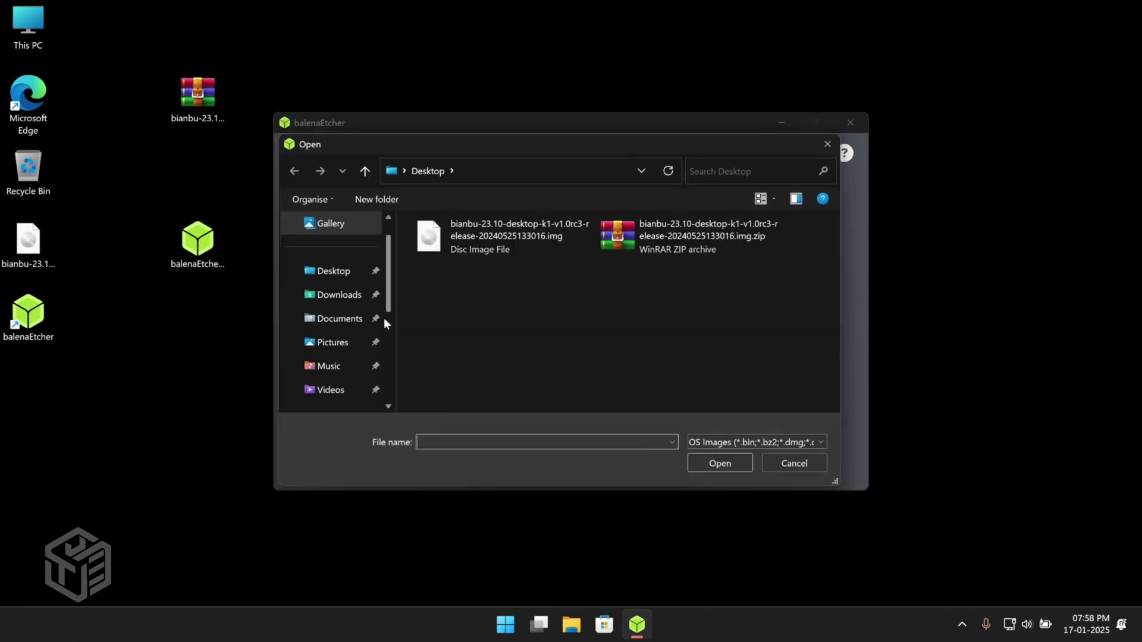
pyautogui.doubleClick(480, 233)
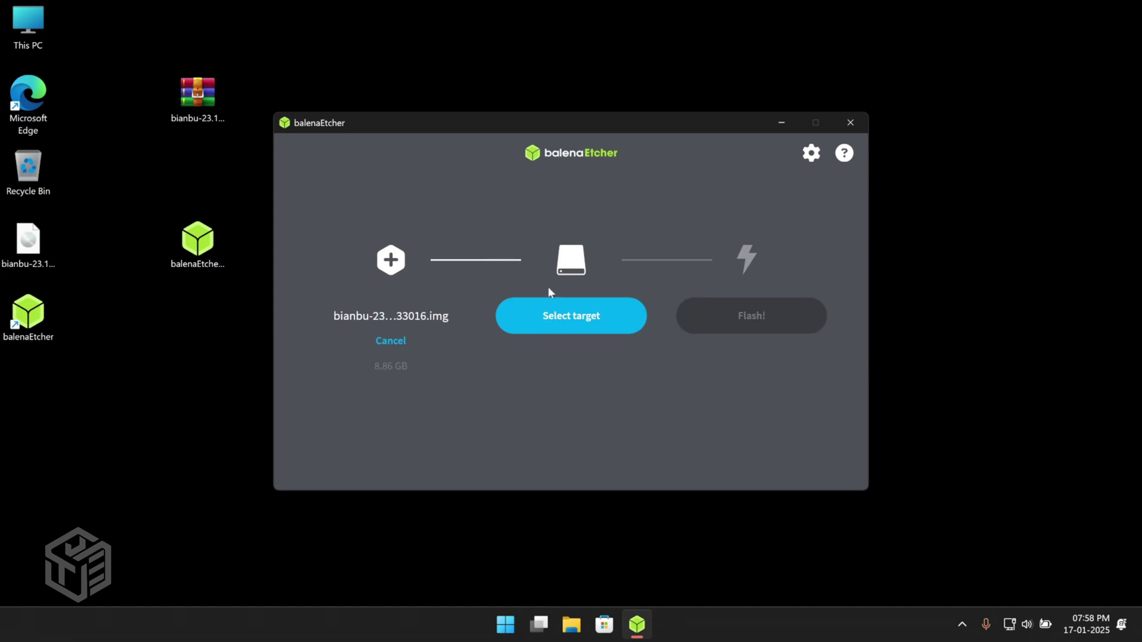
# Choose the 31.7 GB SDHC Card as the target and flash the Bianbu image to it.
pyautogui.click(578, 315)
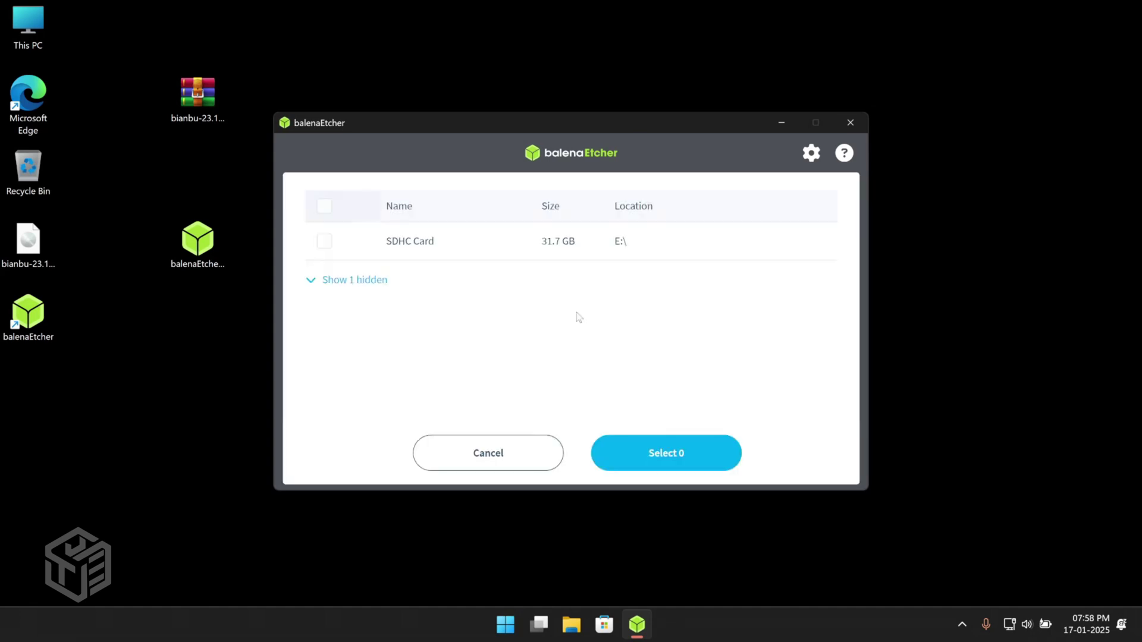
pyautogui.click(506, 244)
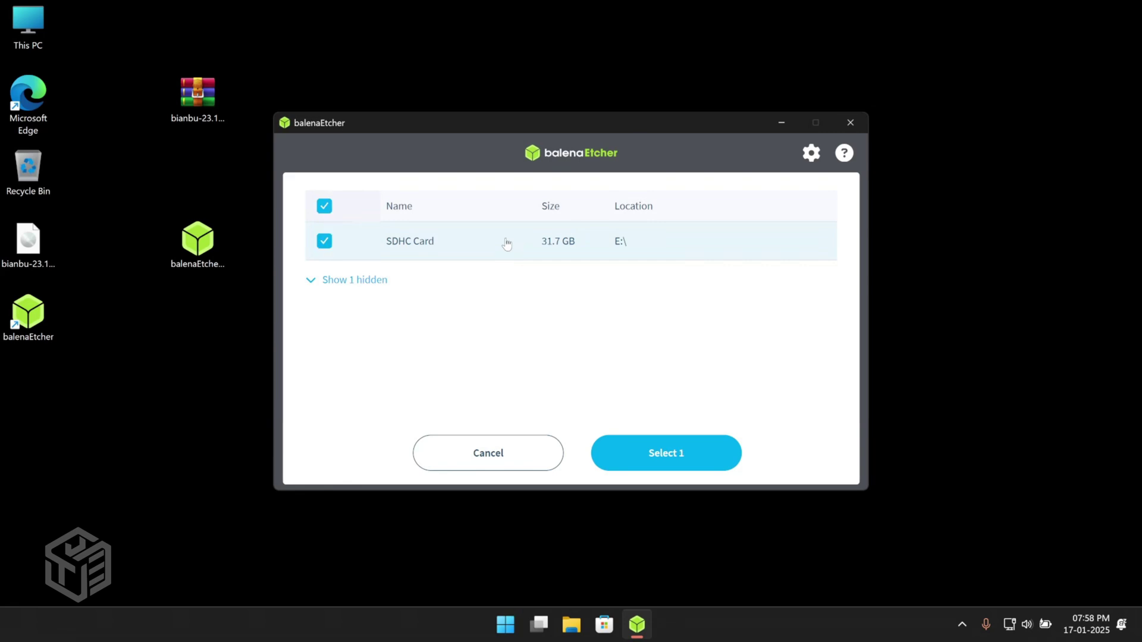
pyautogui.click(665, 452)
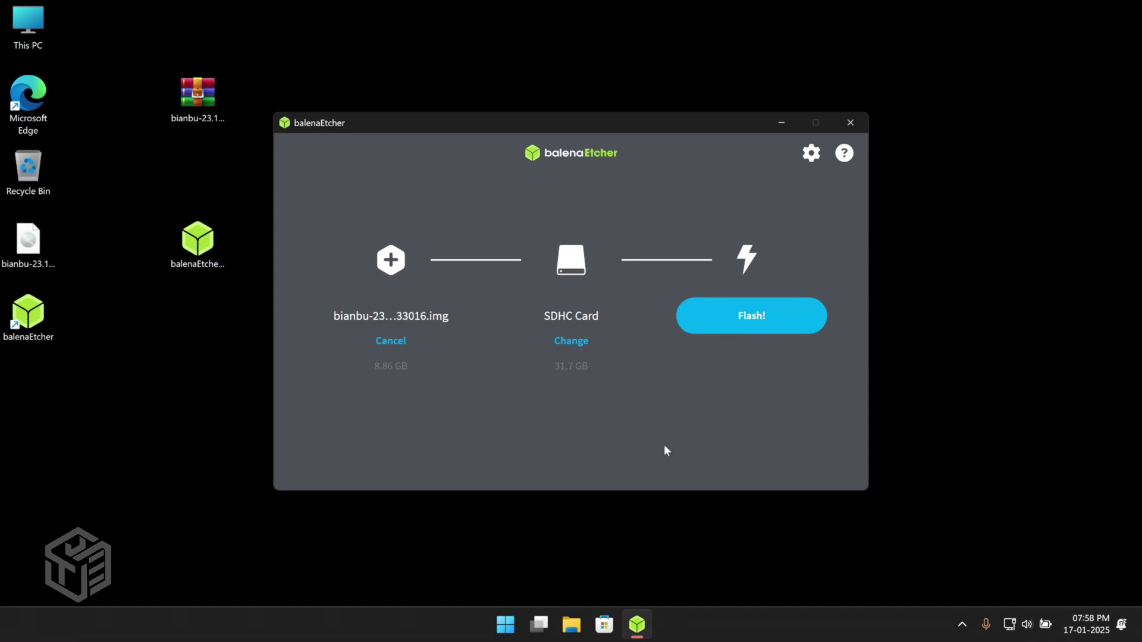
pyautogui.click(752, 322)
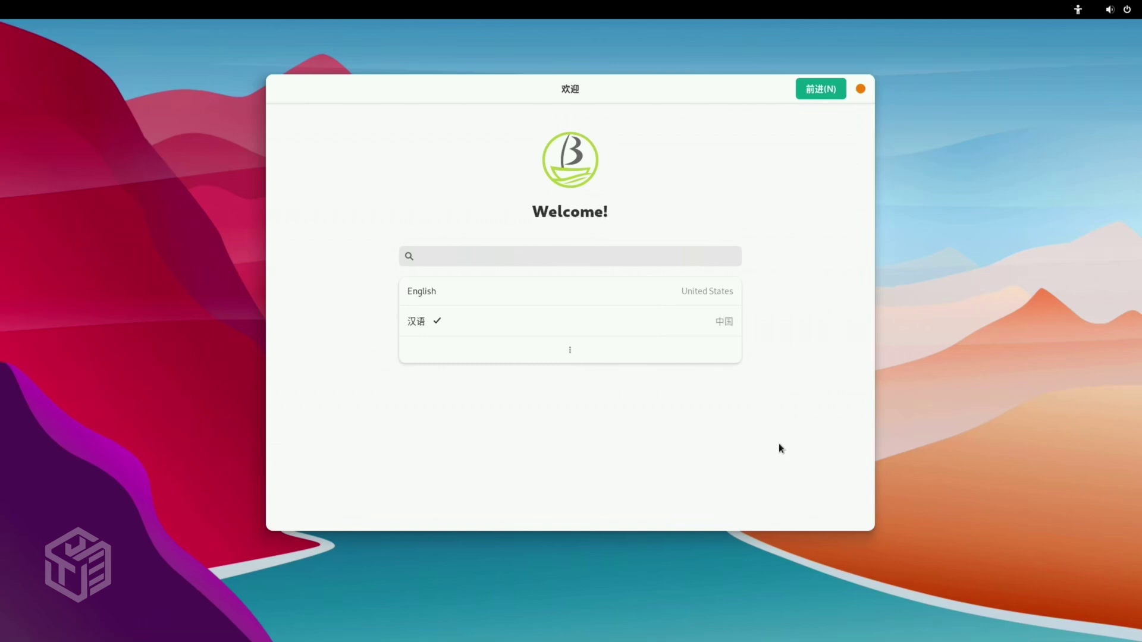
# Set the system language to English and accept the English (US) keyboard layout.
pyautogui.click(615, 350)
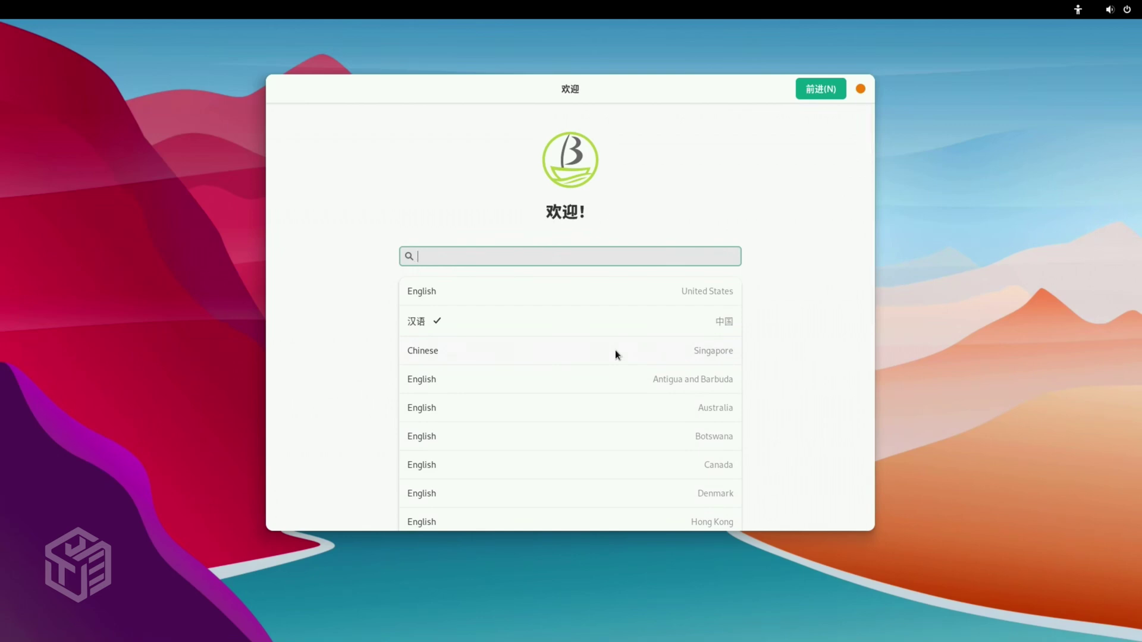
pyautogui.click(453, 293)
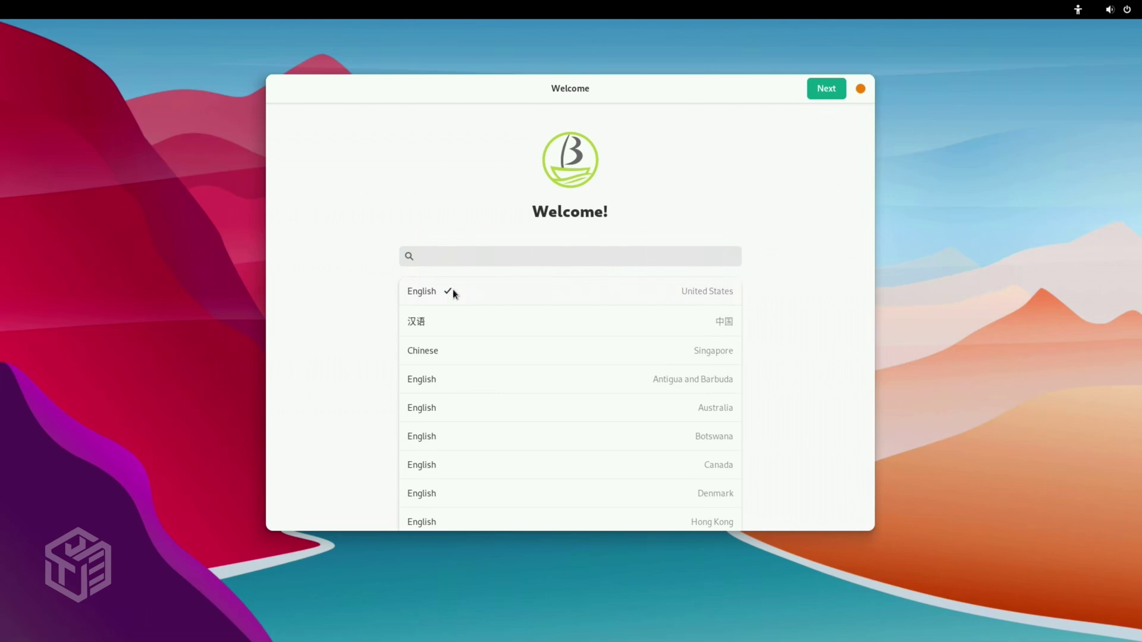
pyautogui.click(452, 289)
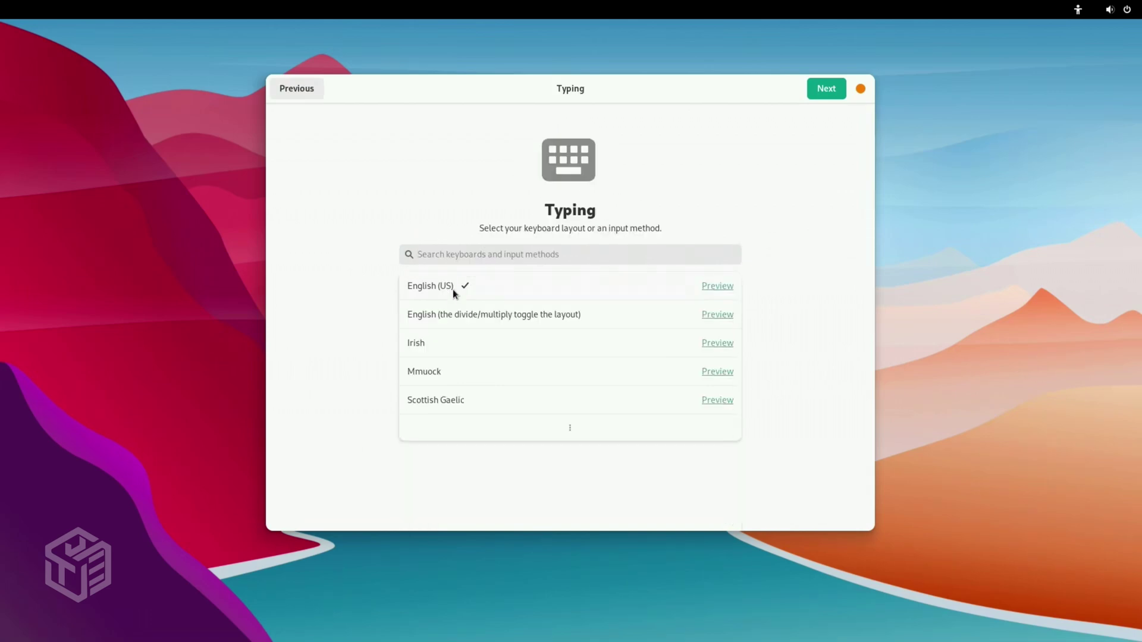
pyautogui.press('Return')
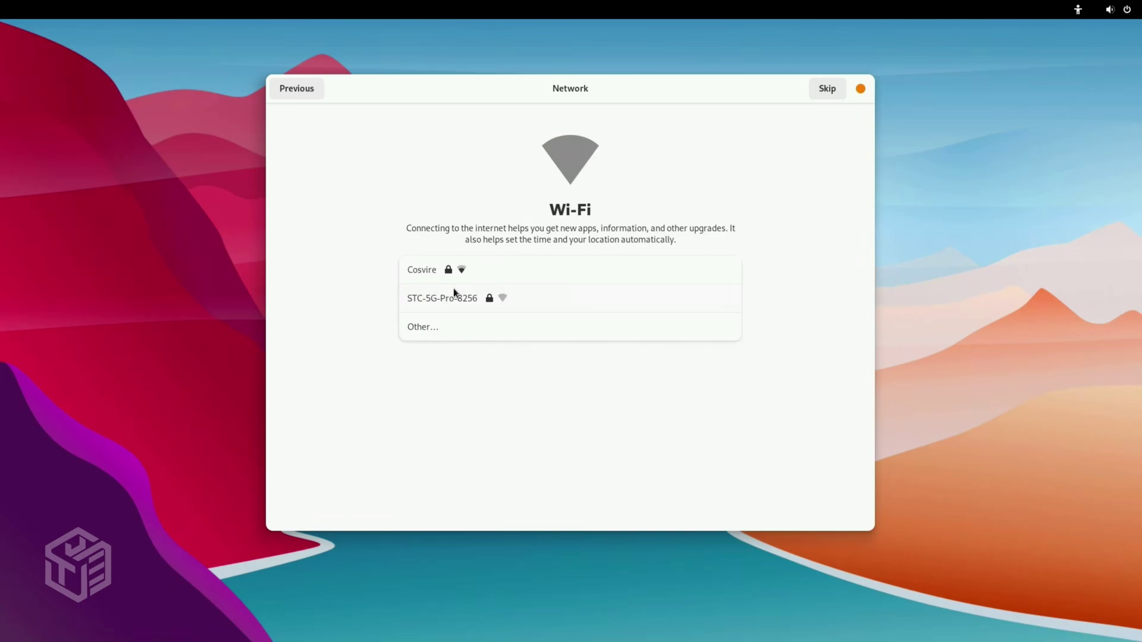
# Join the Cosvire Wi-Fi network with its password and continue.
pyautogui.click(458, 276)
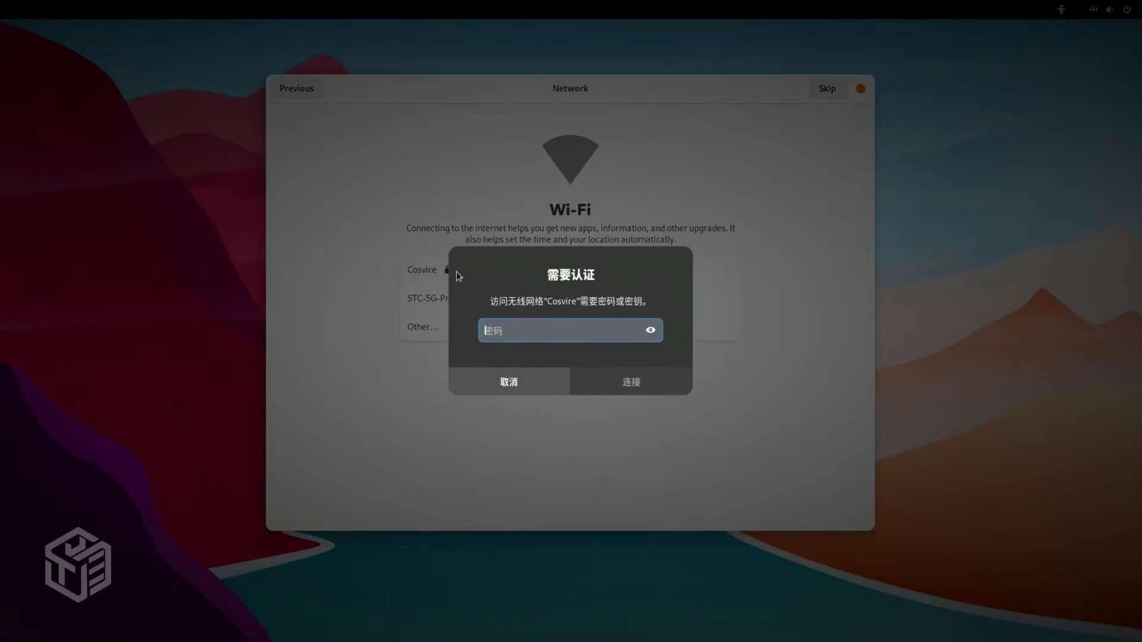
pyautogui.write('********')
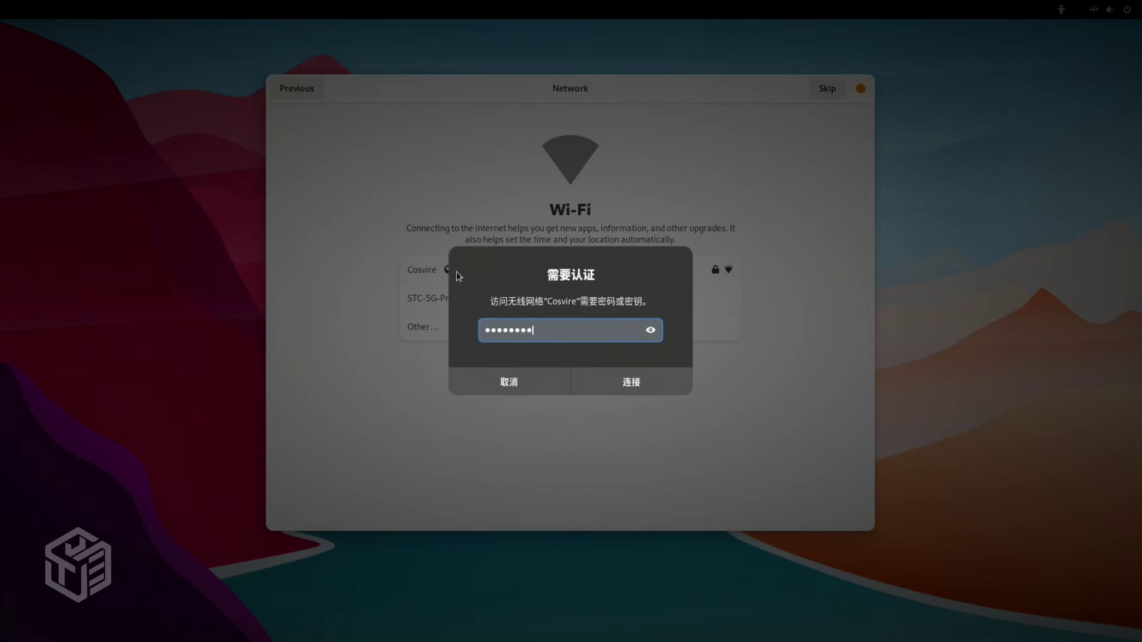
pyautogui.write('*****')
pyautogui.click(633, 384)
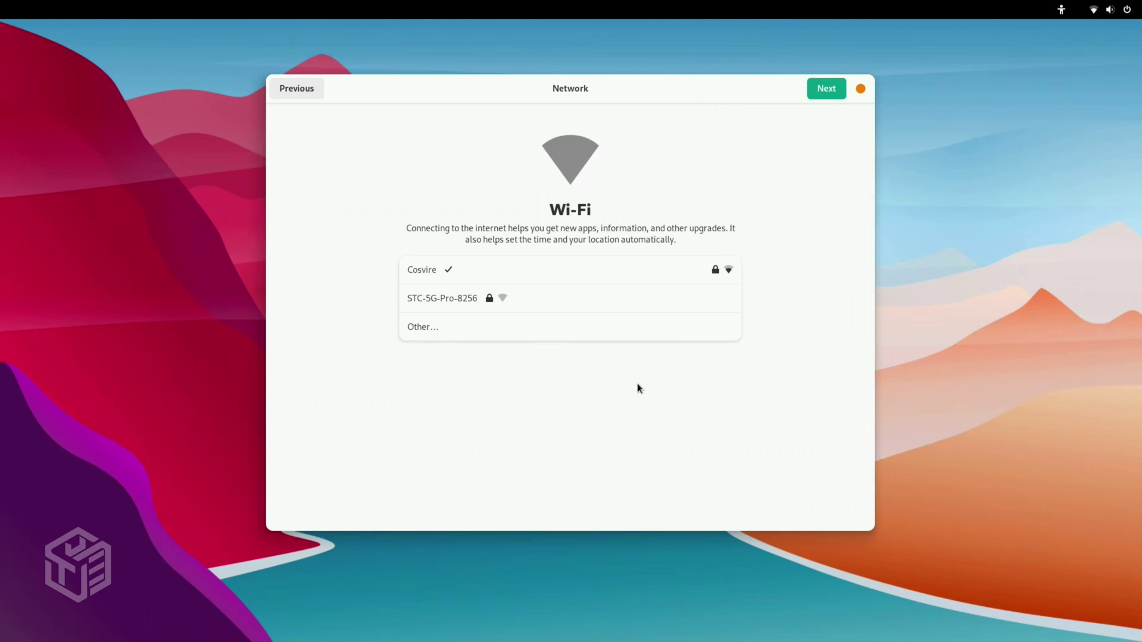
pyautogui.click(826, 86)
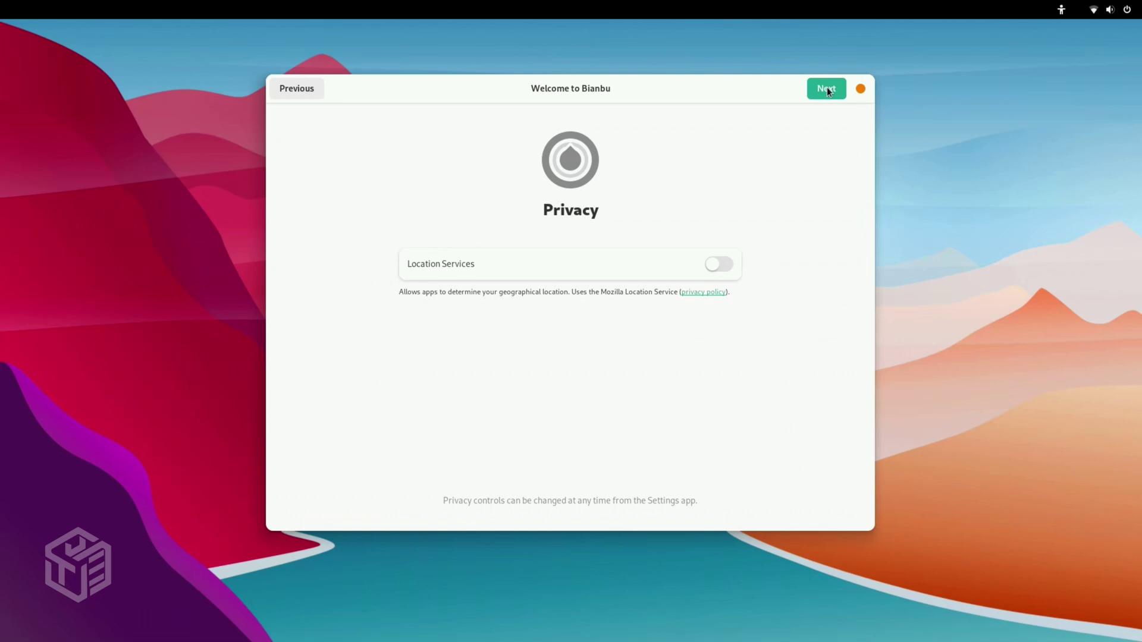
# Leave Location Services off and set the time zone to MST (UTC-07) at Denver.
pyautogui.click(828, 90)
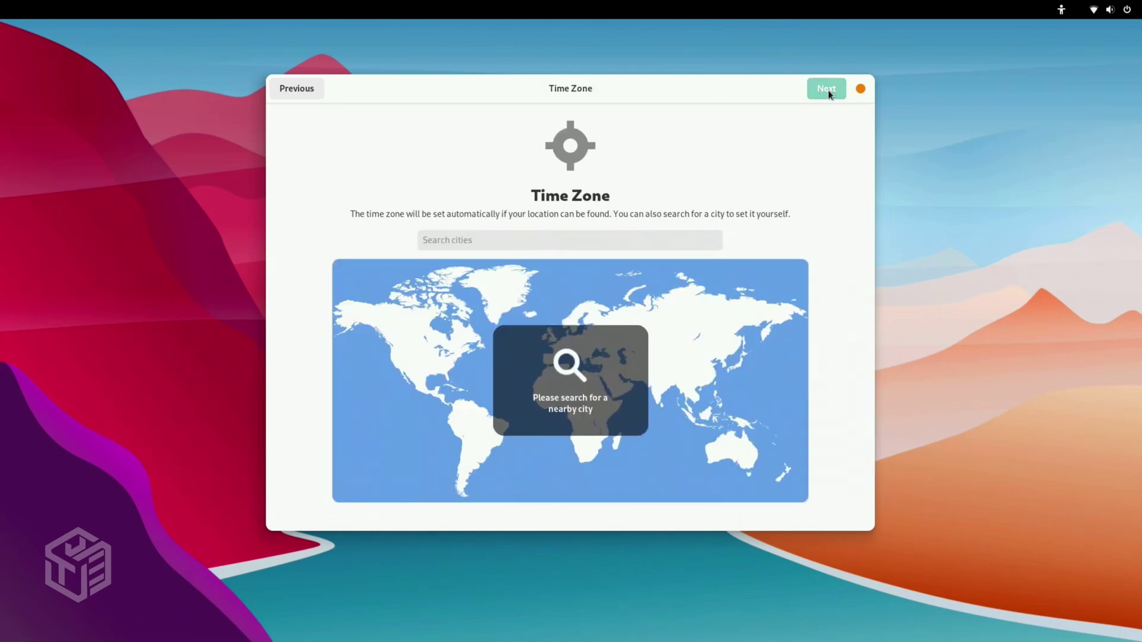
pyautogui.click(665, 239)
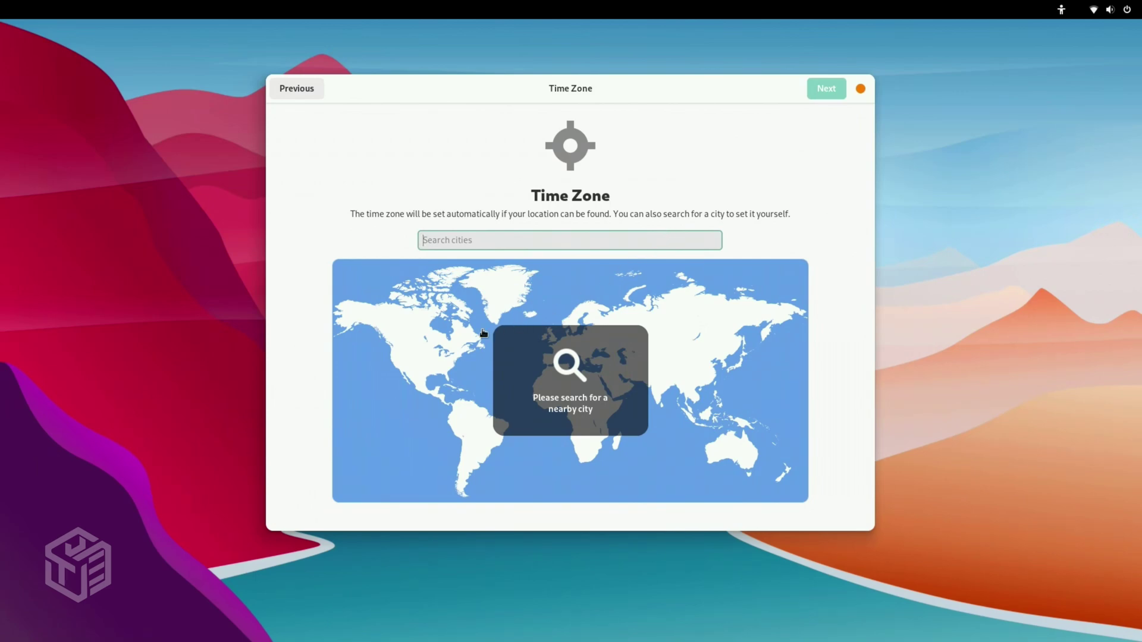
pyautogui.click(401, 356)
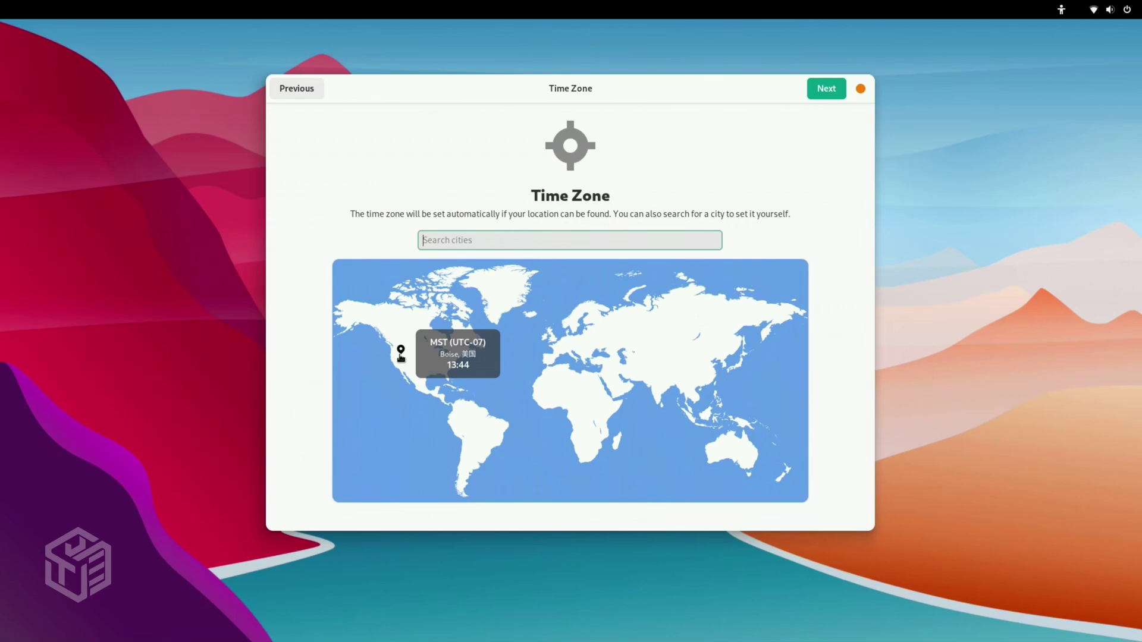
pyautogui.click(412, 325)
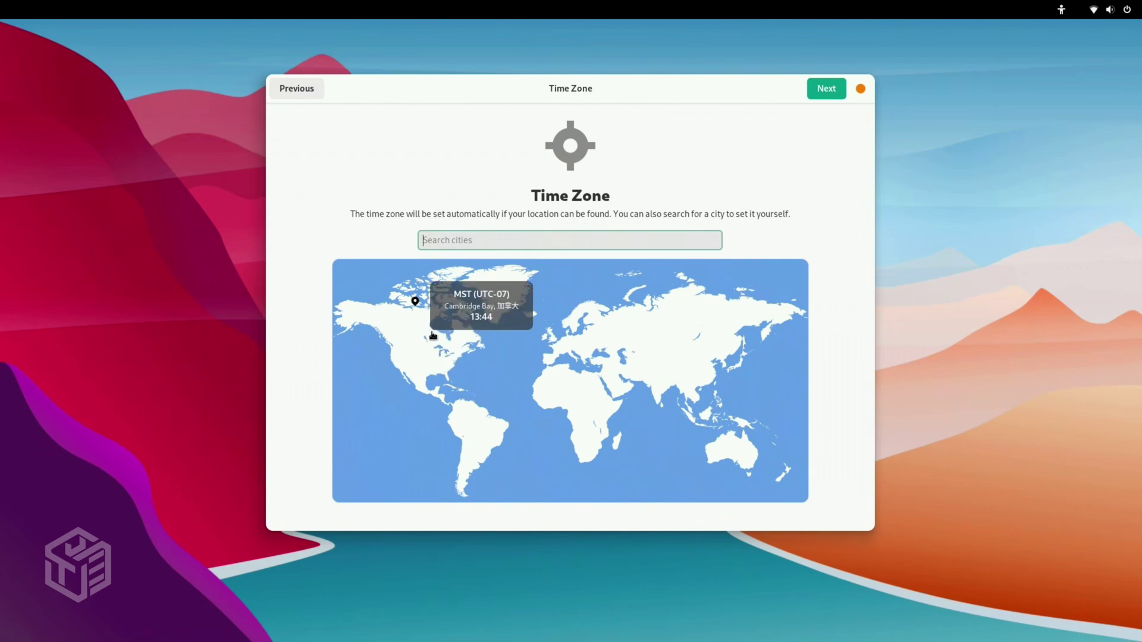
pyautogui.click(417, 356)
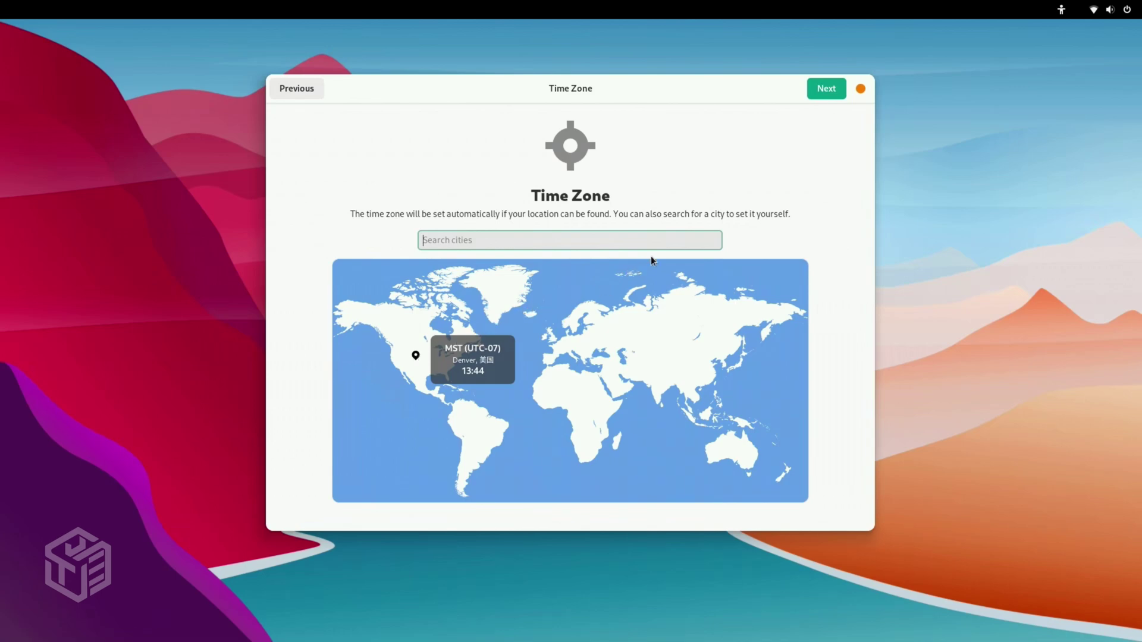
pyautogui.click(827, 88)
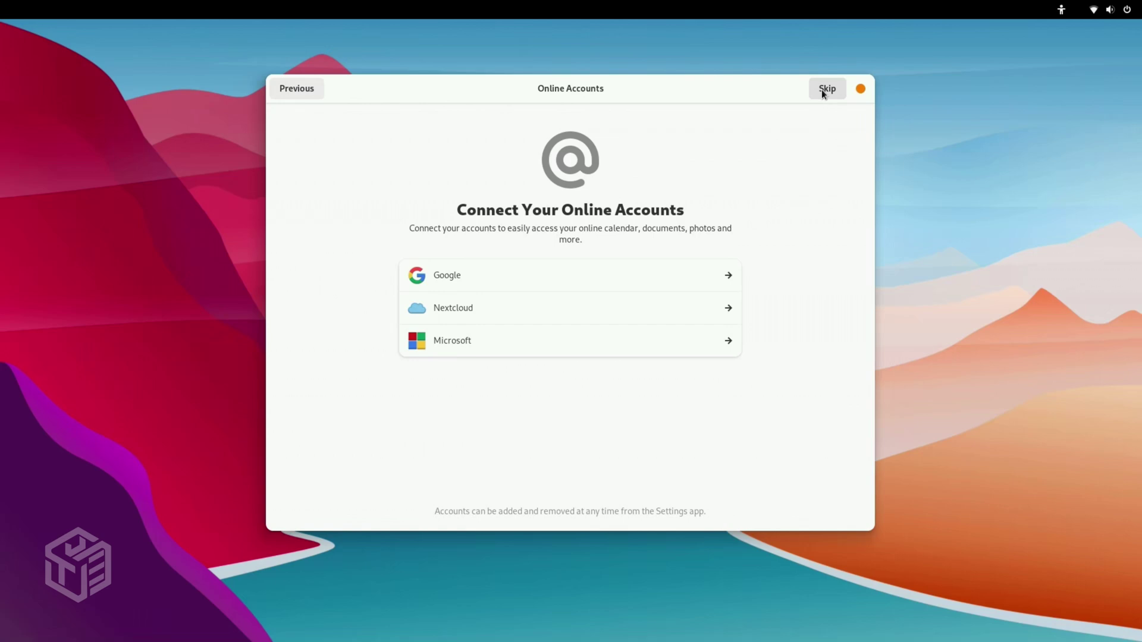
# Skip online accounts and enter the user's full name.
pyautogui.click(823, 89)
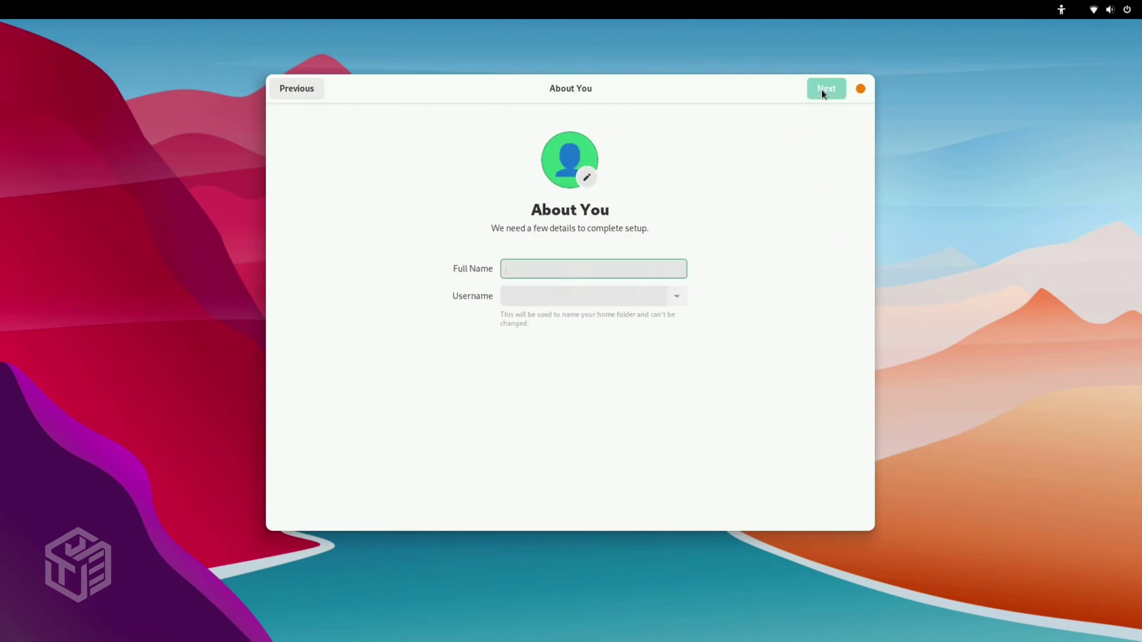
pyautogui.write('YO')
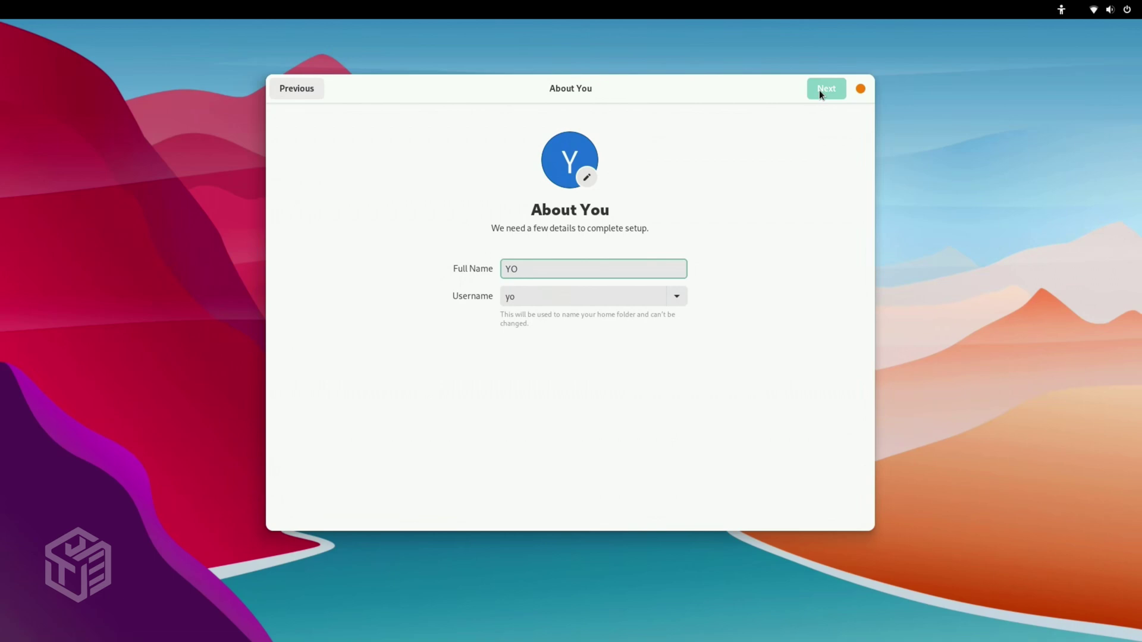
pyautogui.write('UR T')
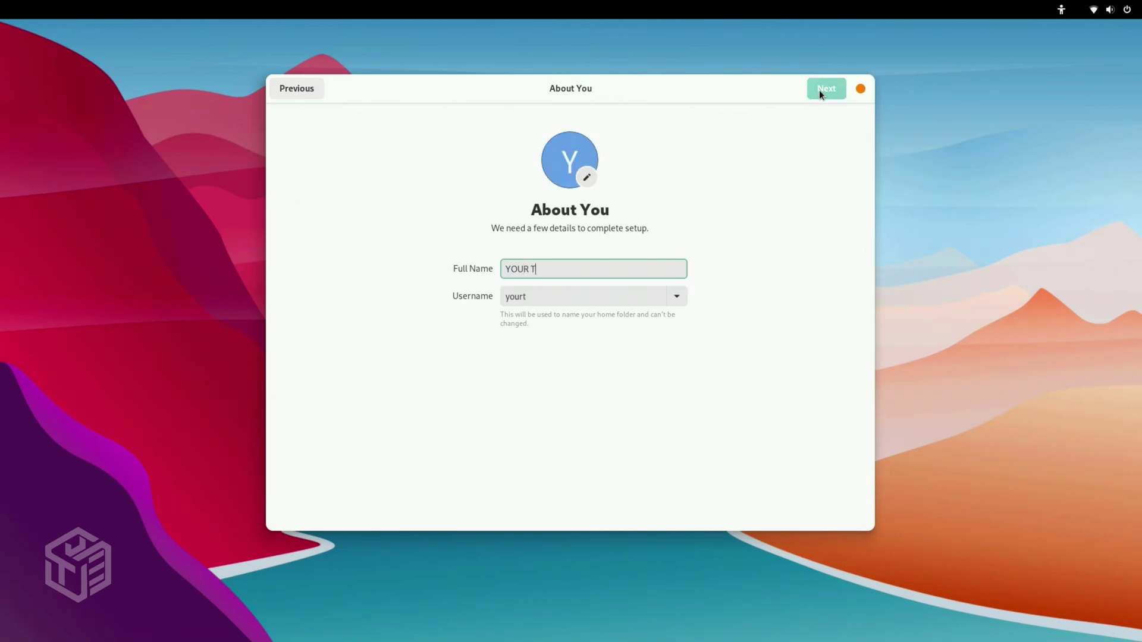
pyautogui.write('ECH EXPERT')
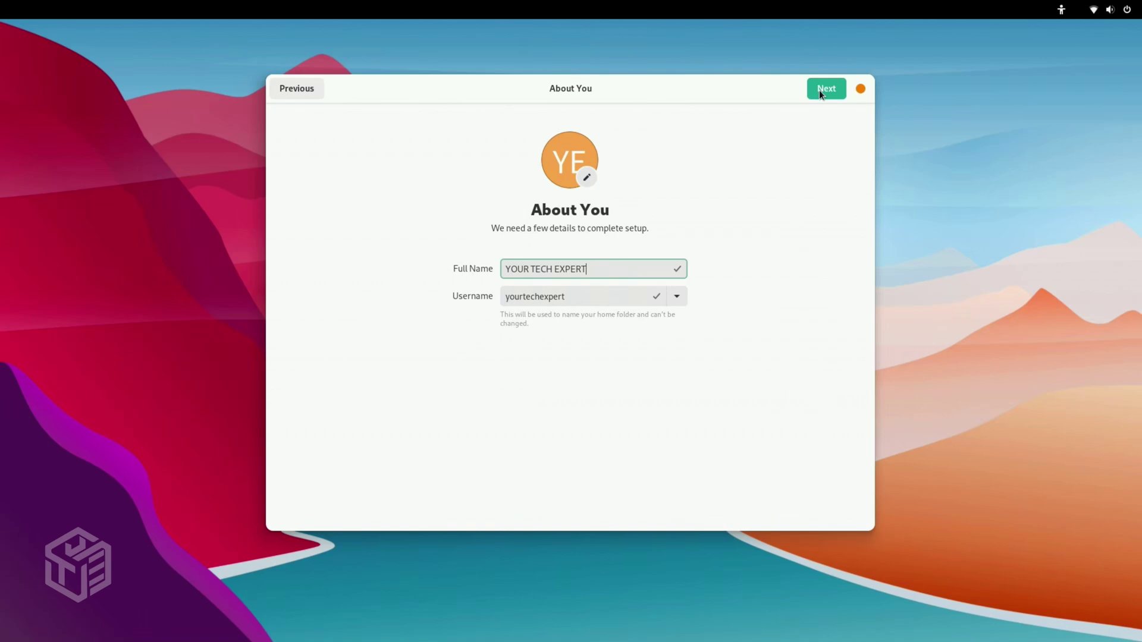
pyautogui.click(819, 91)
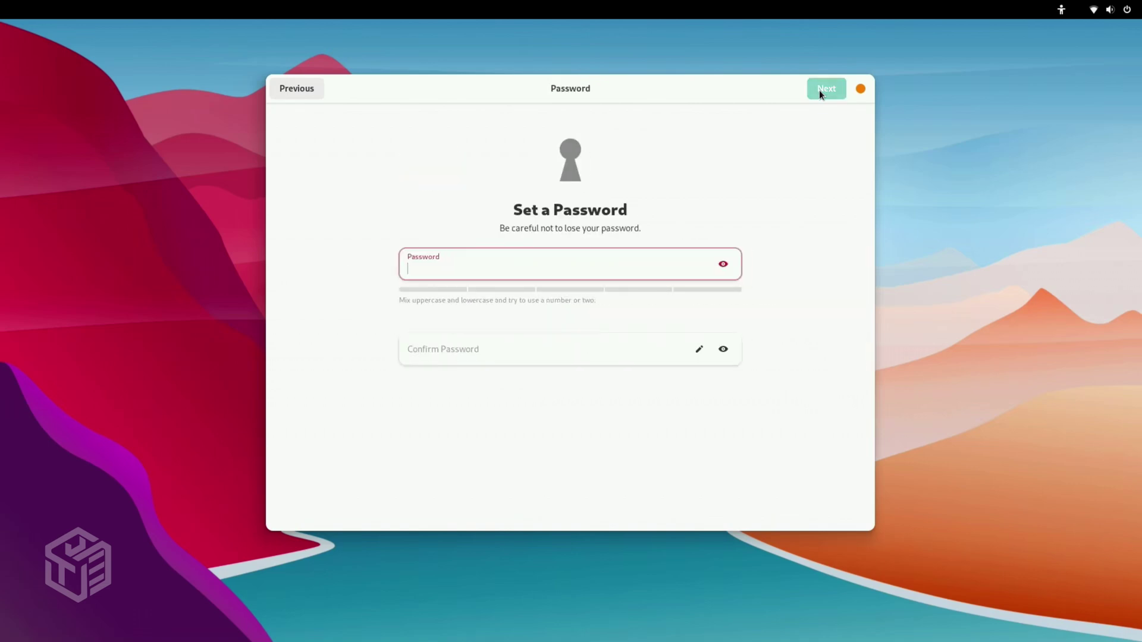
# Set and confirm the account password to finish setup.
pyautogui.write('1234')
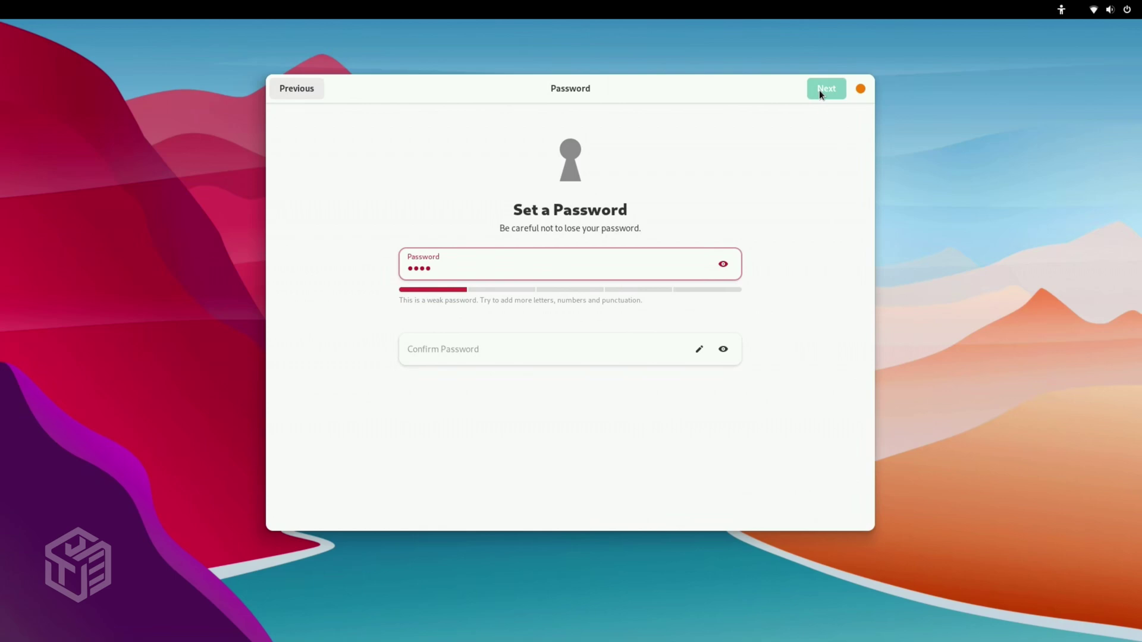
pyautogui.press('Tab')
pyautogui.press('Tab')
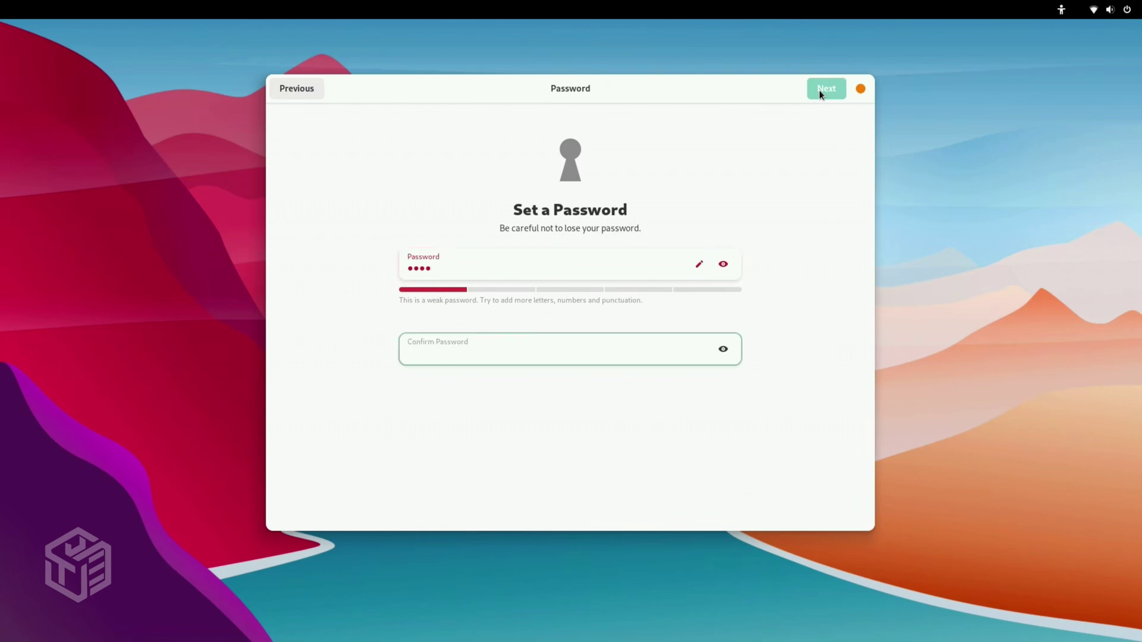
pyautogui.write('1234')
pyautogui.click(820, 90)
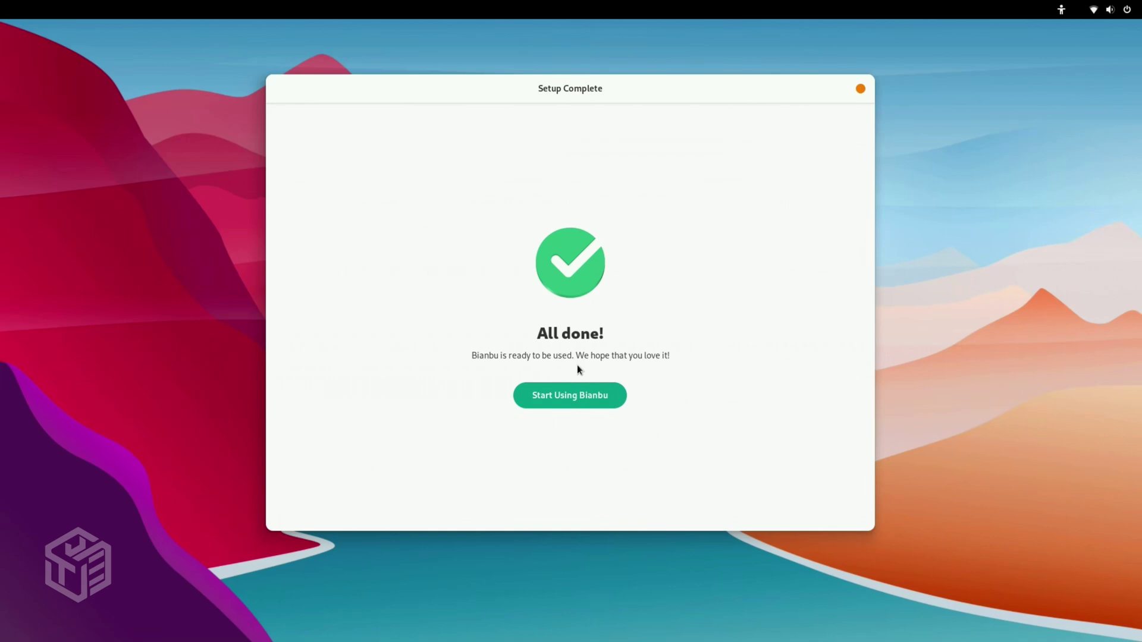
# Close the wizard with Start Using Bianbu and open a desktop icon.
pyautogui.click(578, 394)
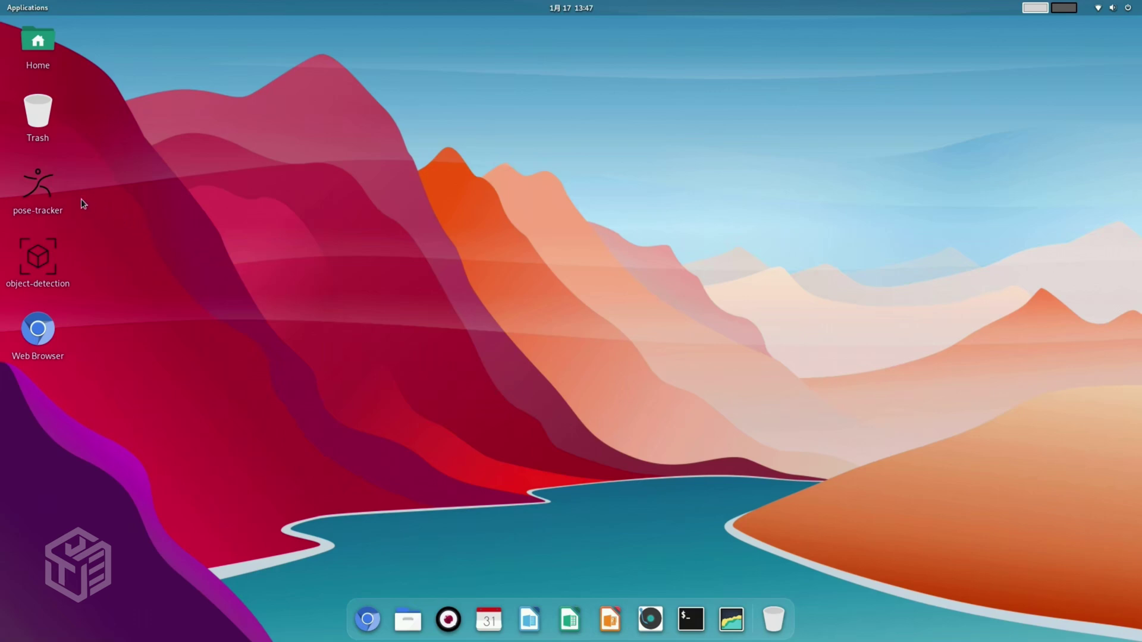
pyautogui.doubleClick(43, 192)
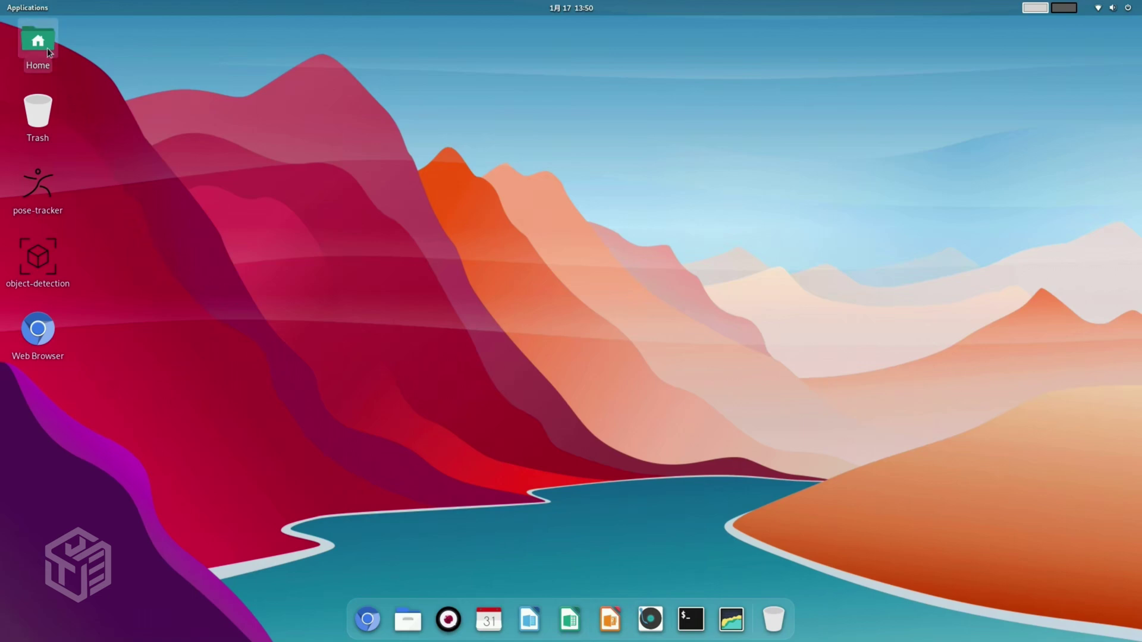
pyautogui.click(16, 9)
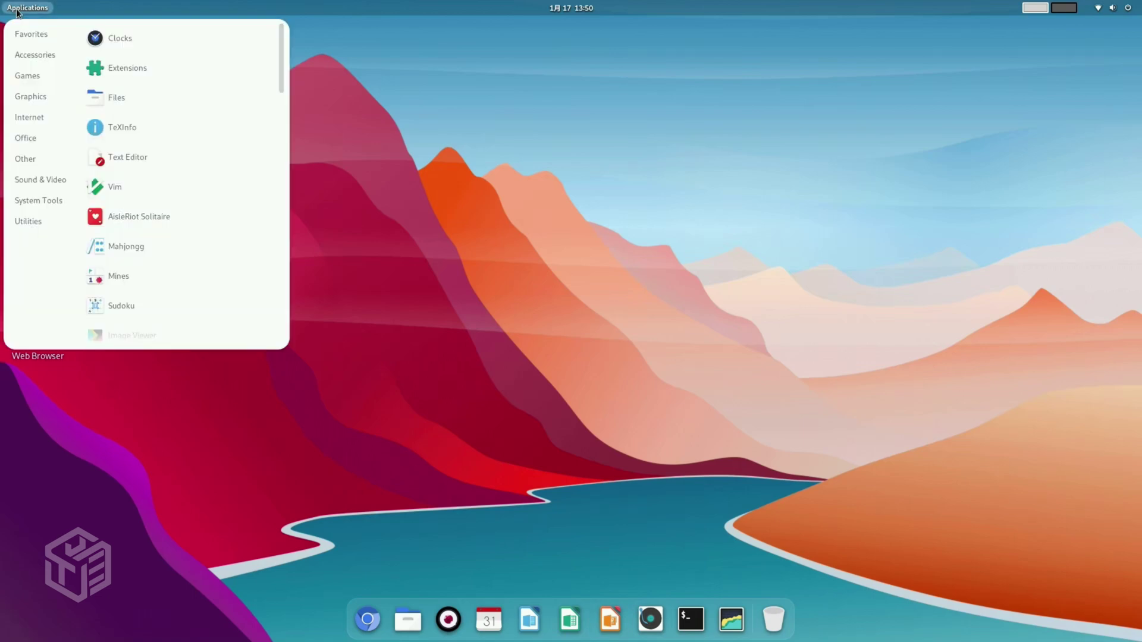
pyautogui.moveTo(28, 106)
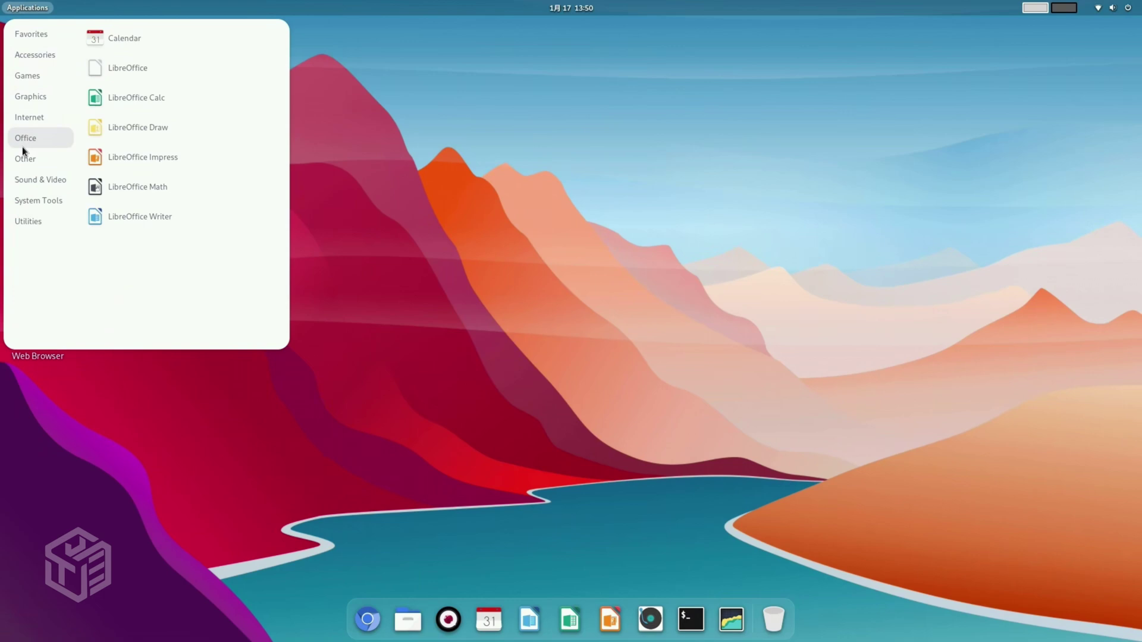
pyautogui.moveTo(31, 222)
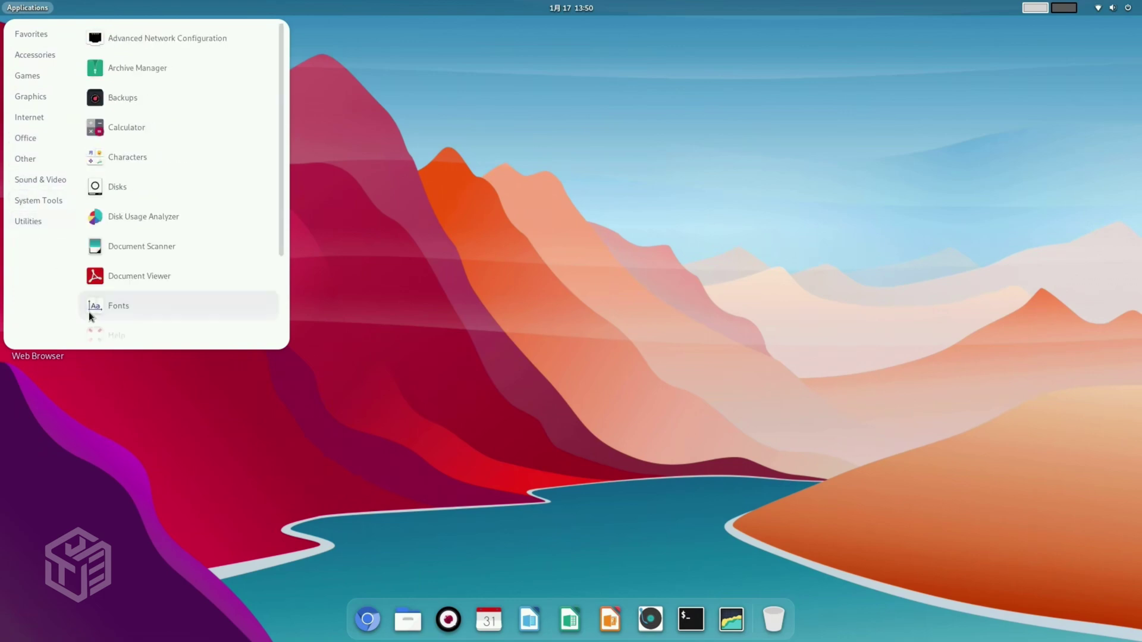
pyautogui.click(113, 430)
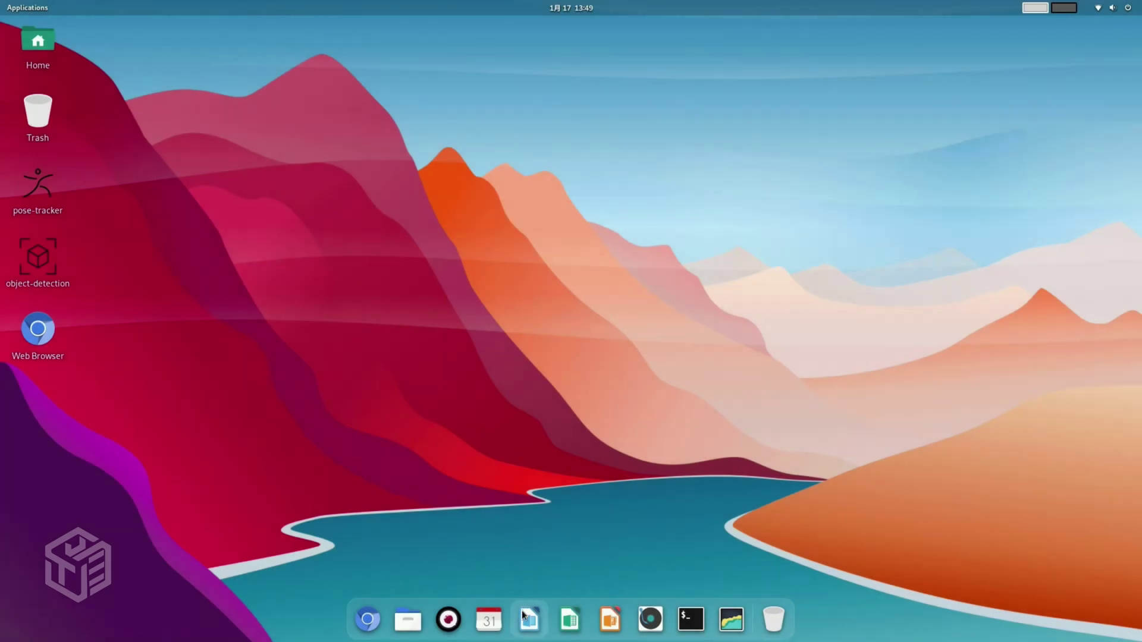
pyautogui.click(525, 617)
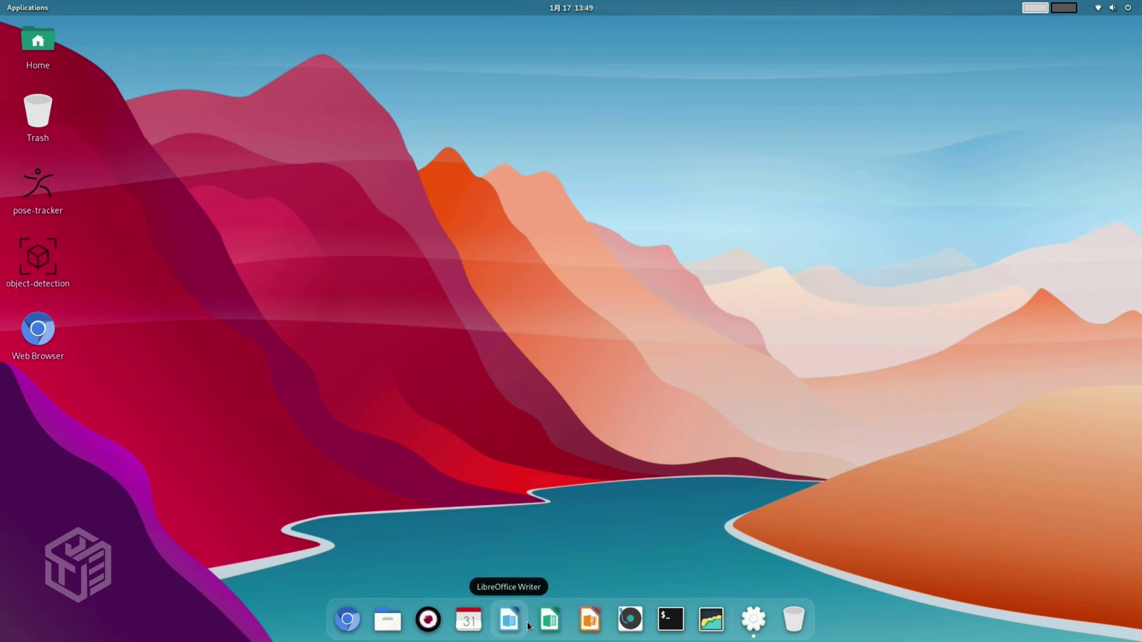
pyautogui.click(529, 626)
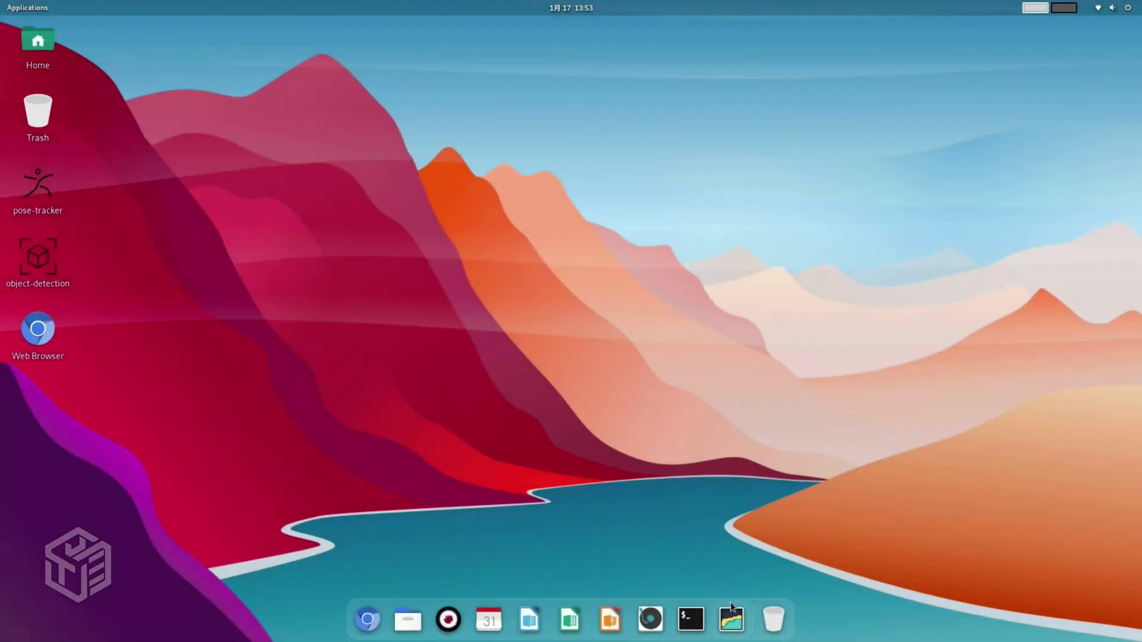
pyautogui.click(733, 608)
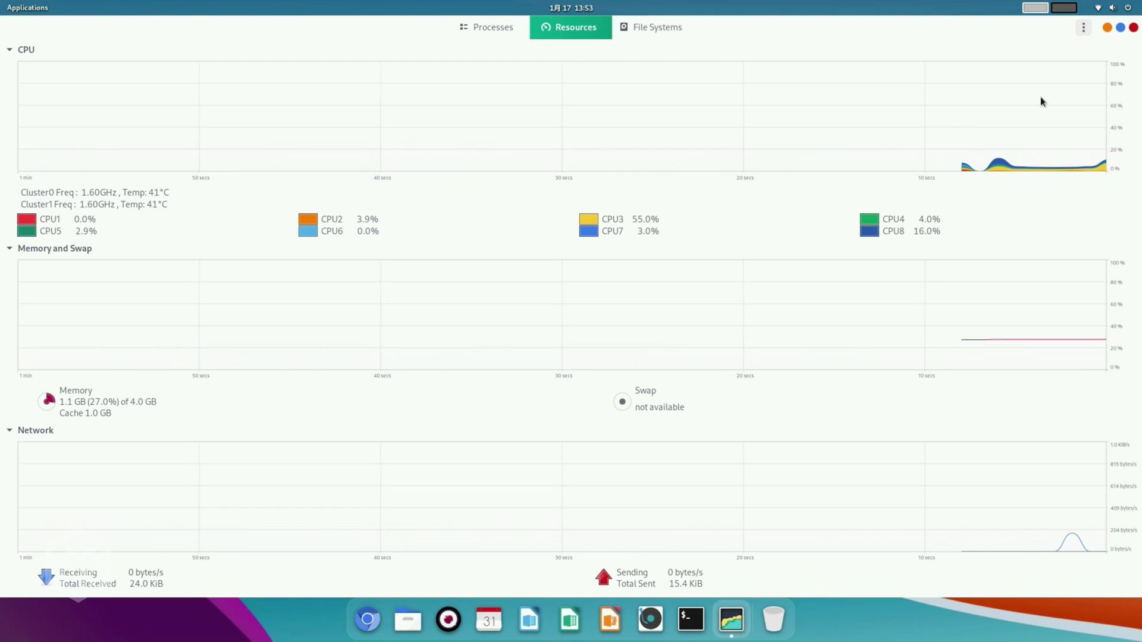
pyautogui.click(1133, 28)
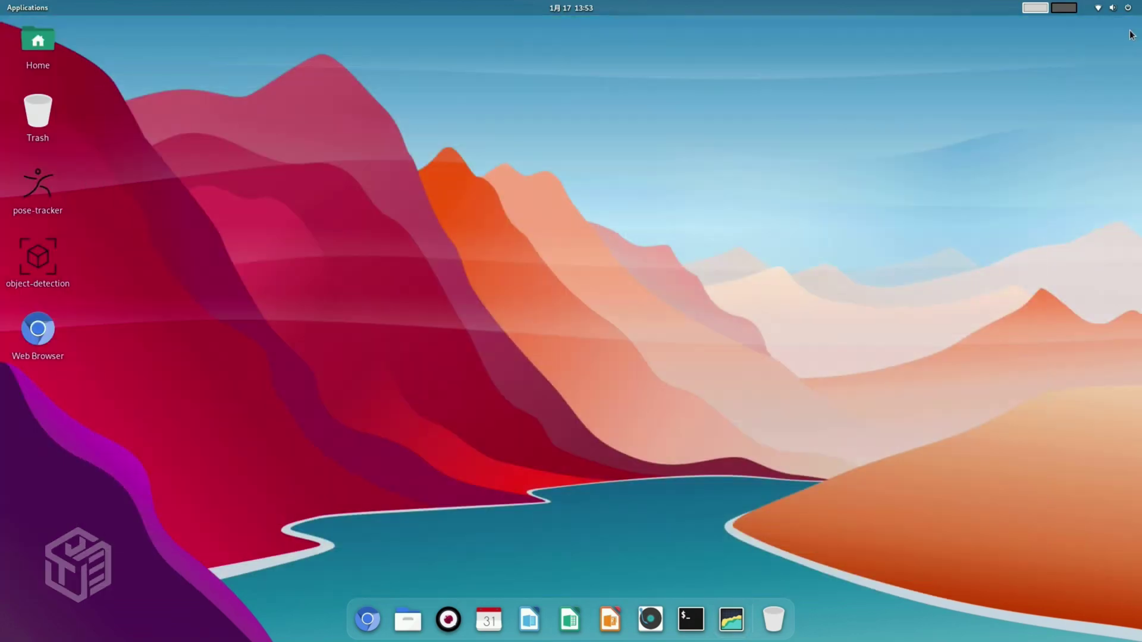